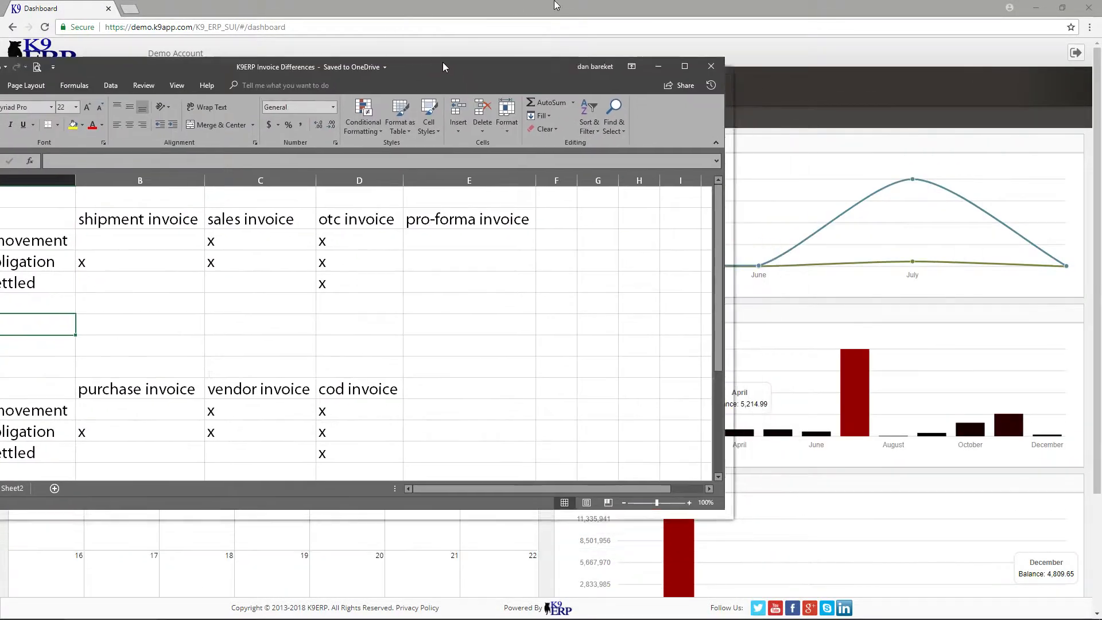
Examine the Purchasing table's invoice types and its inventory movement, financial obligation and payment settled rows.
left_click_drag(443, 67, 583, 37)
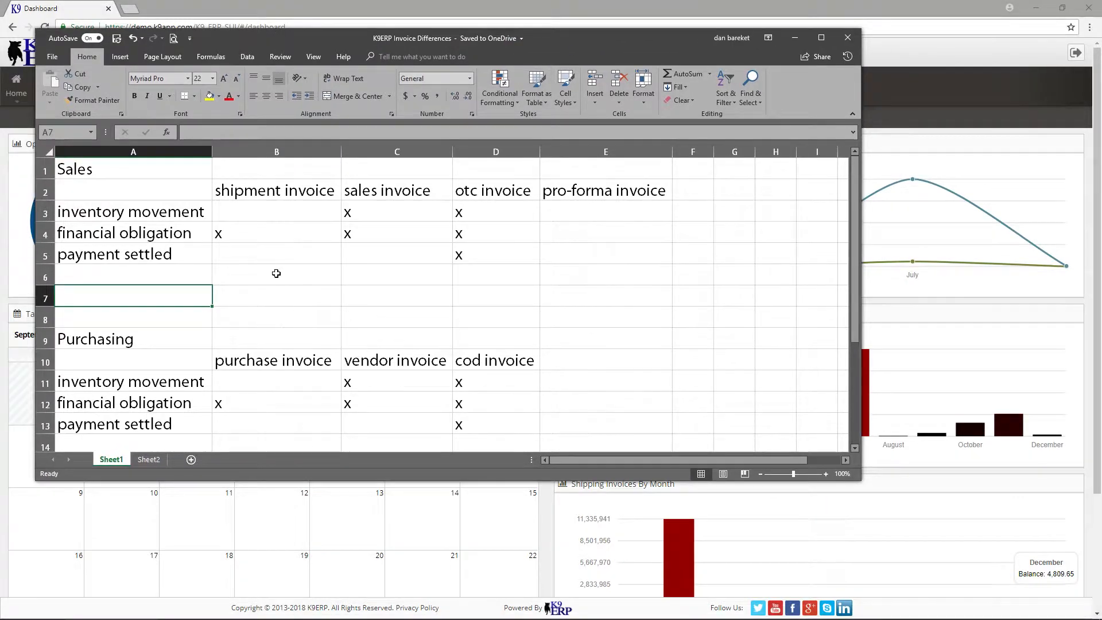
scroll(276, 273, "down", 3)
scroll(276, 273, "up", 1)
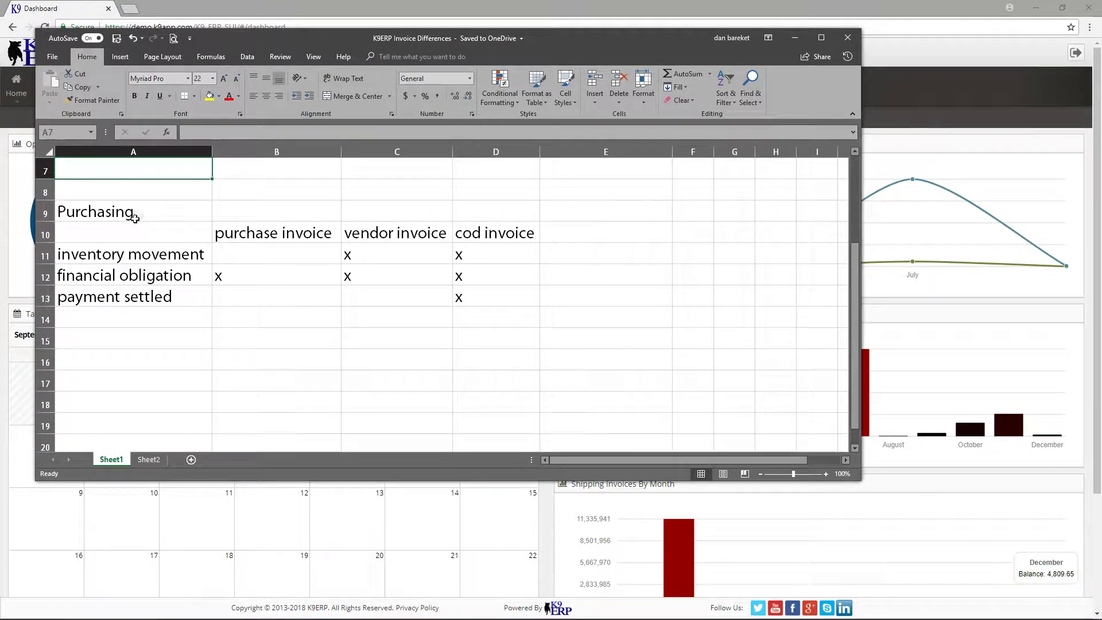
left_click_drag(128, 235, 494, 234)
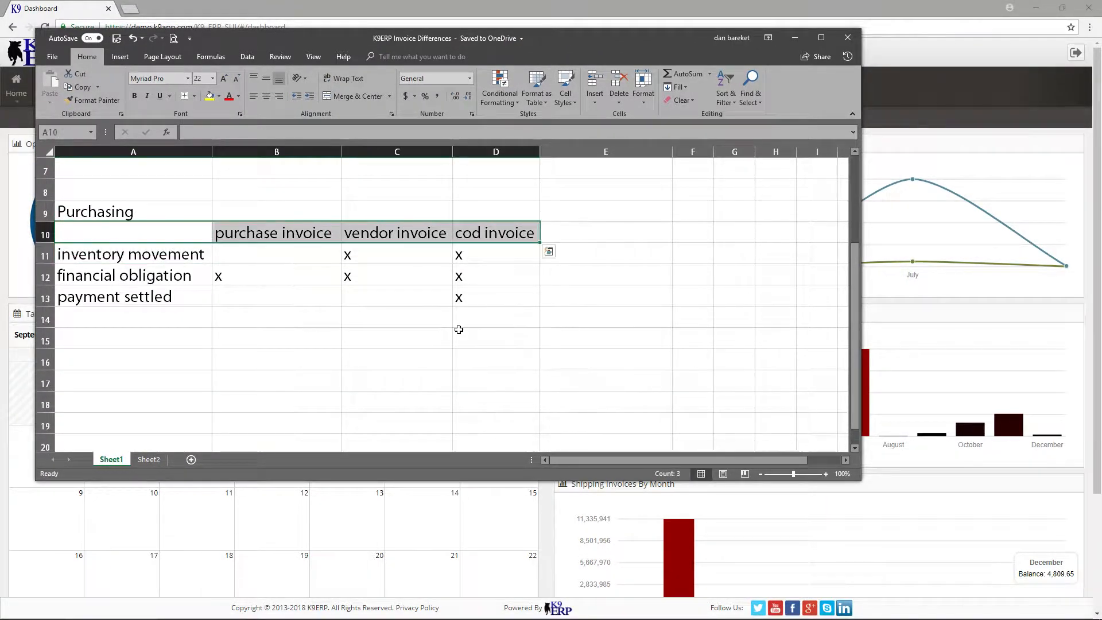
left_click_drag(160, 253, 165, 294)
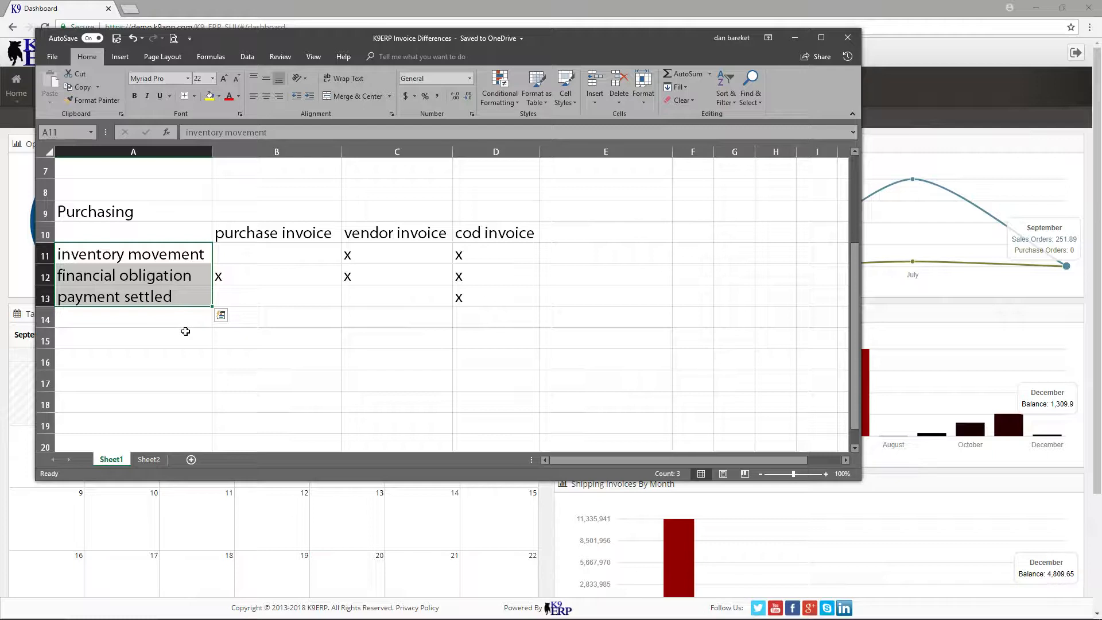
left_click(181, 257)
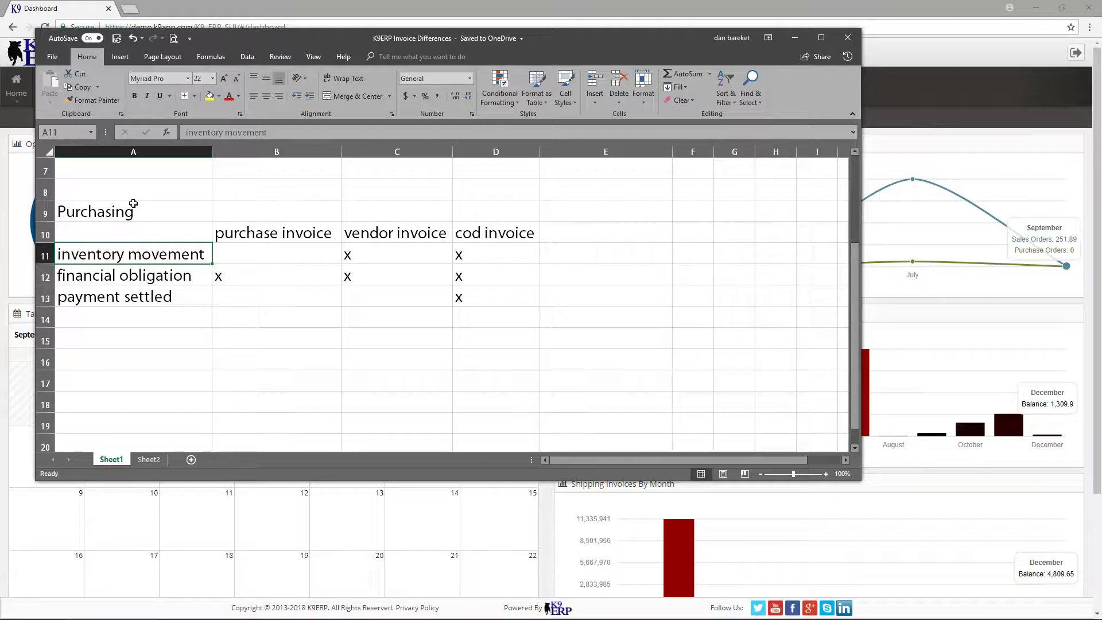
left_click(152, 279)
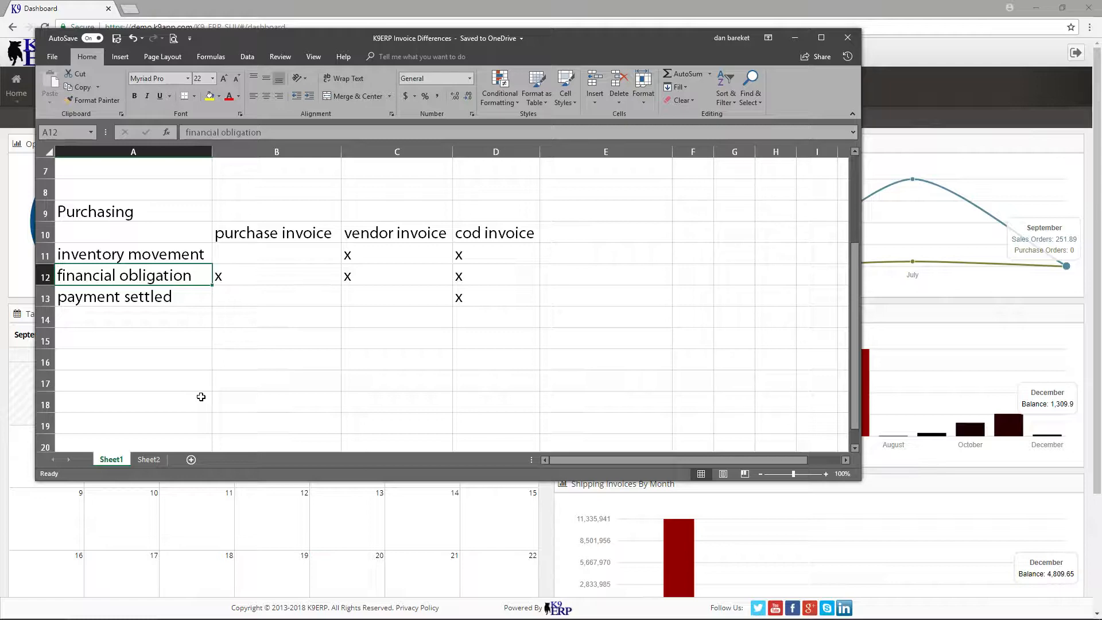
left_click(179, 297)
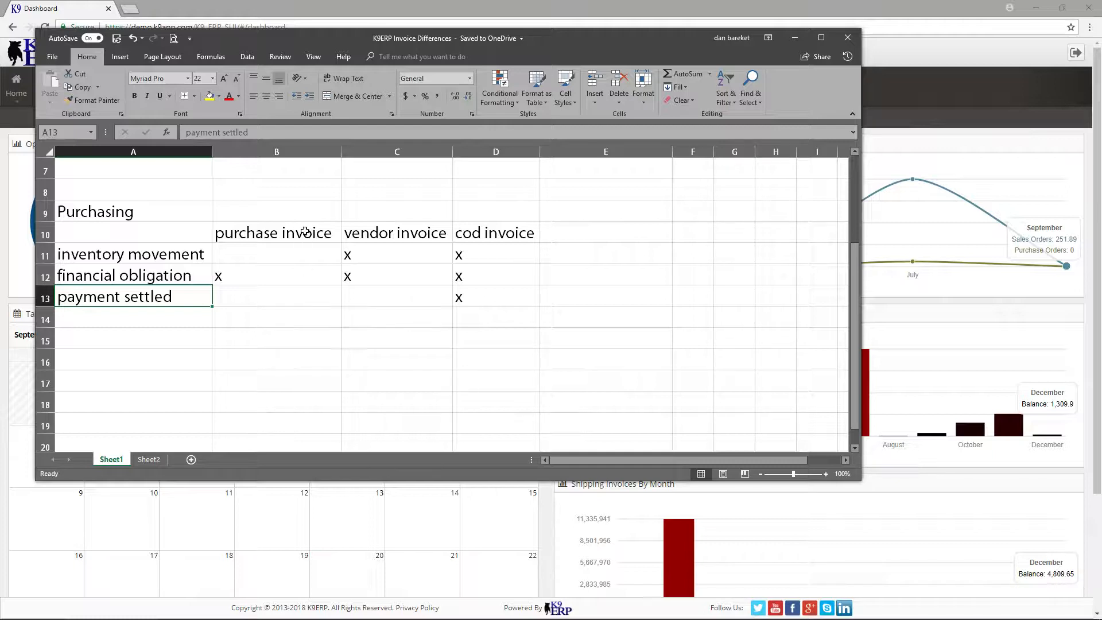
Compare the purchasing invoice types and check how the purchase invoice relates to inventory movement and financial obligation.
left_click_drag(303, 231, 470, 232)
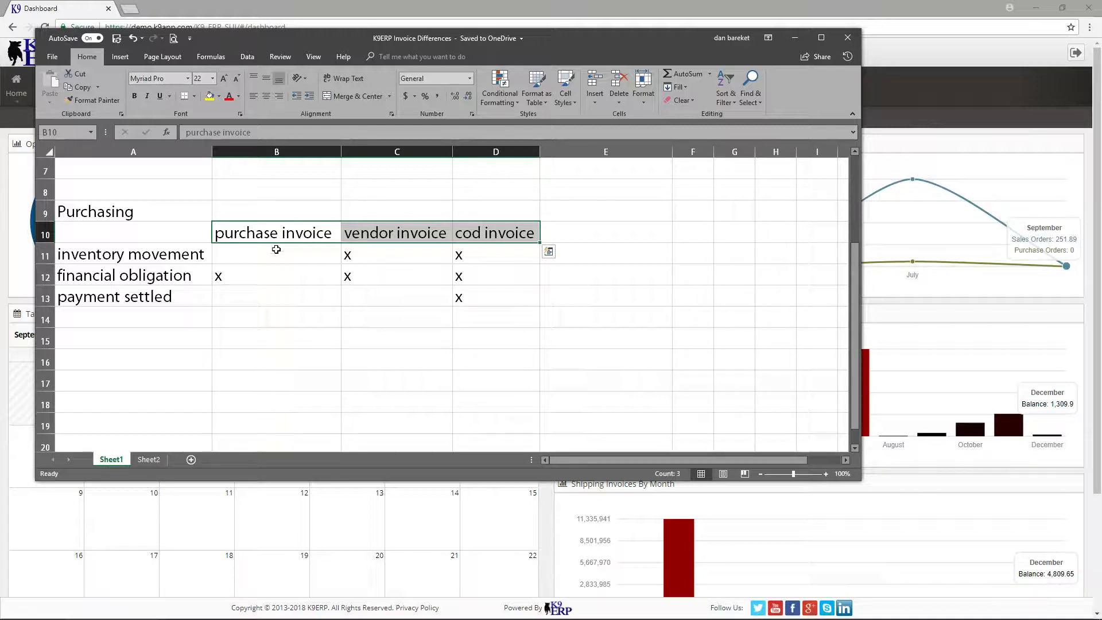
left_click(271, 233)
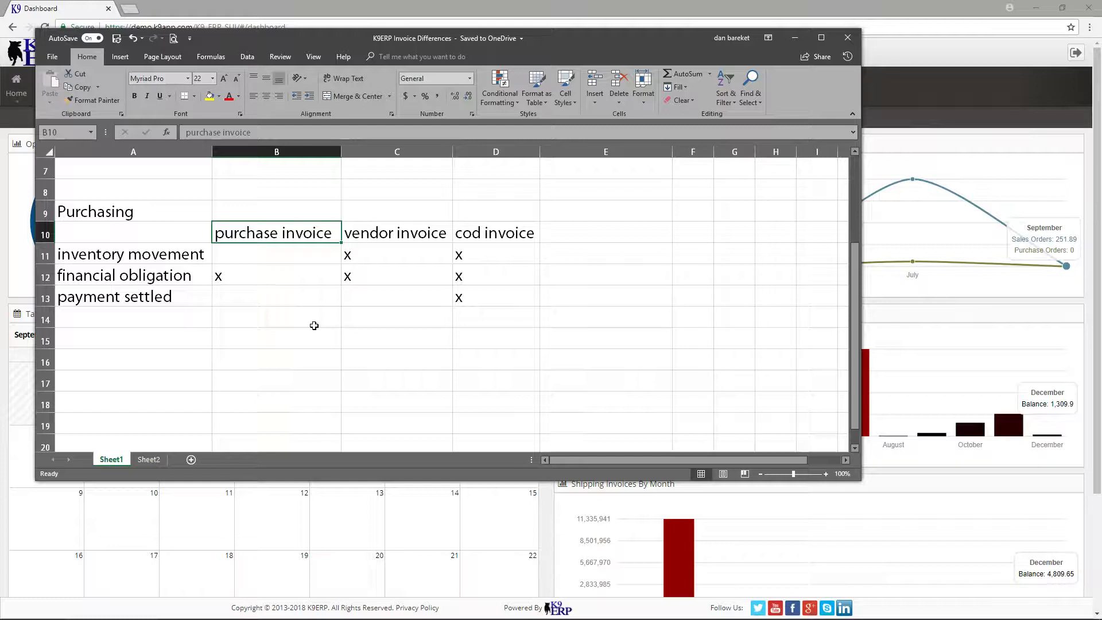
left_click(195, 258)
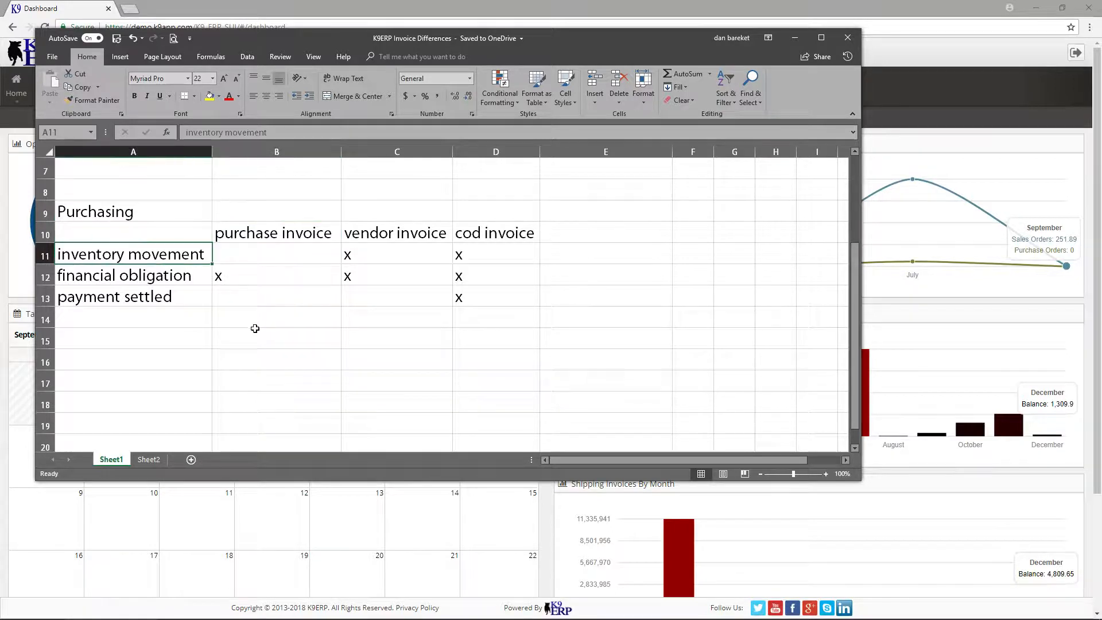
left_click(266, 237)
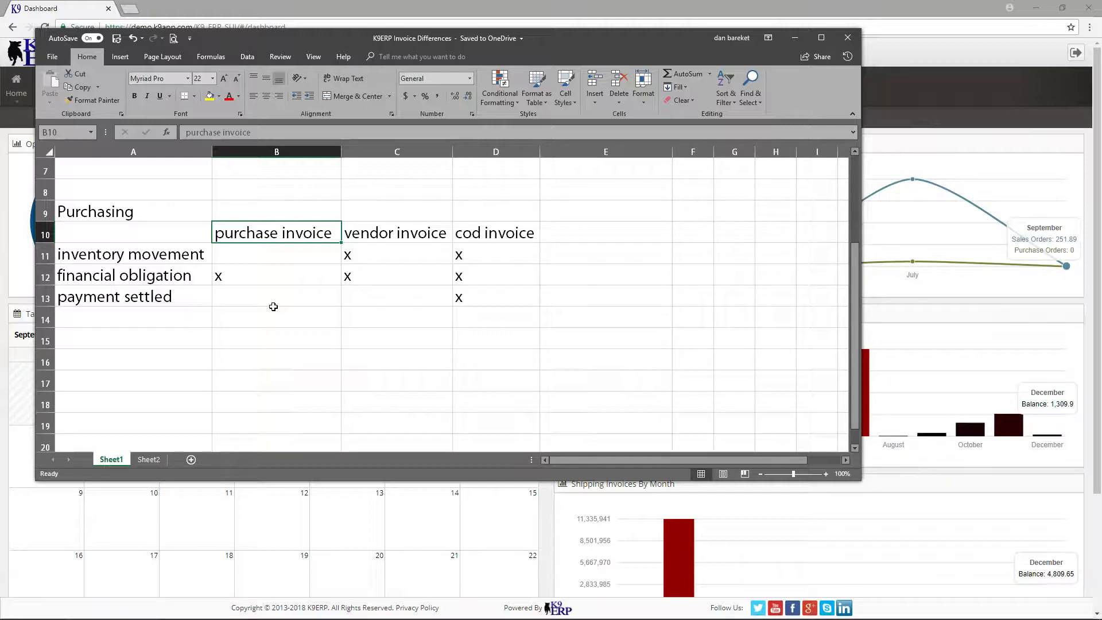
left_click(276, 277)
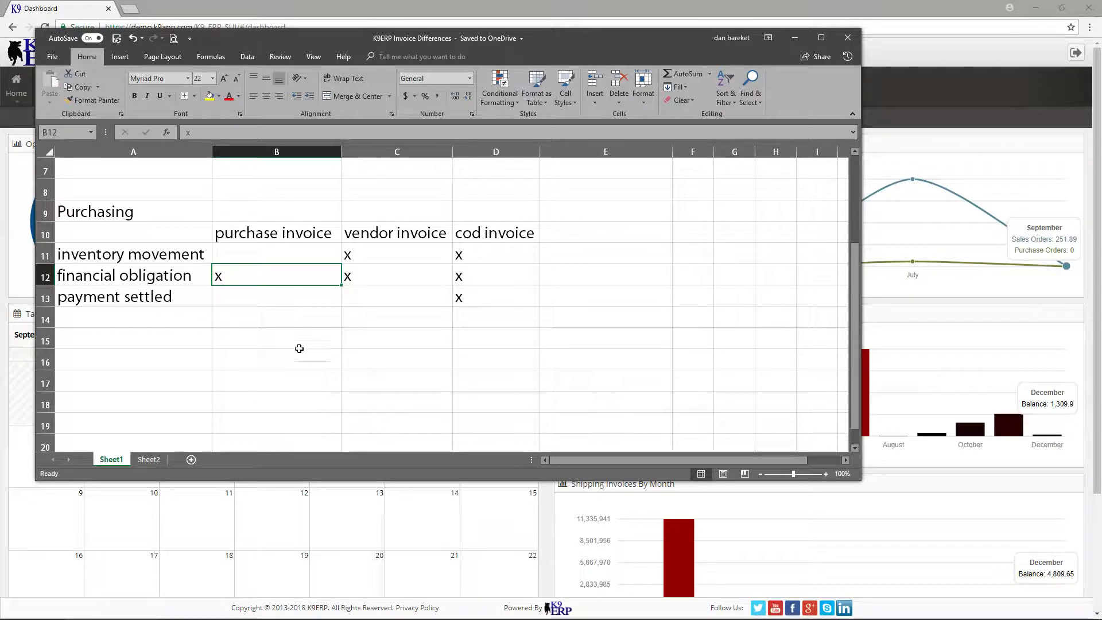
Check which of the Purchasing table's criteria apply to the vendor invoice and the cod invoice.
left_click(422, 231)
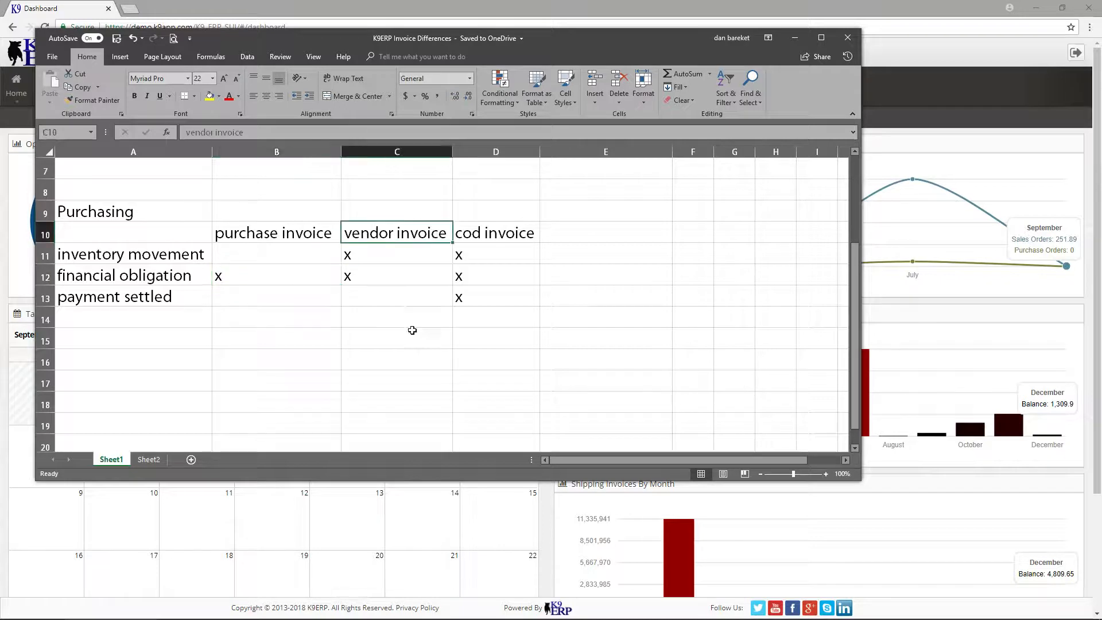
left_click(172, 261)
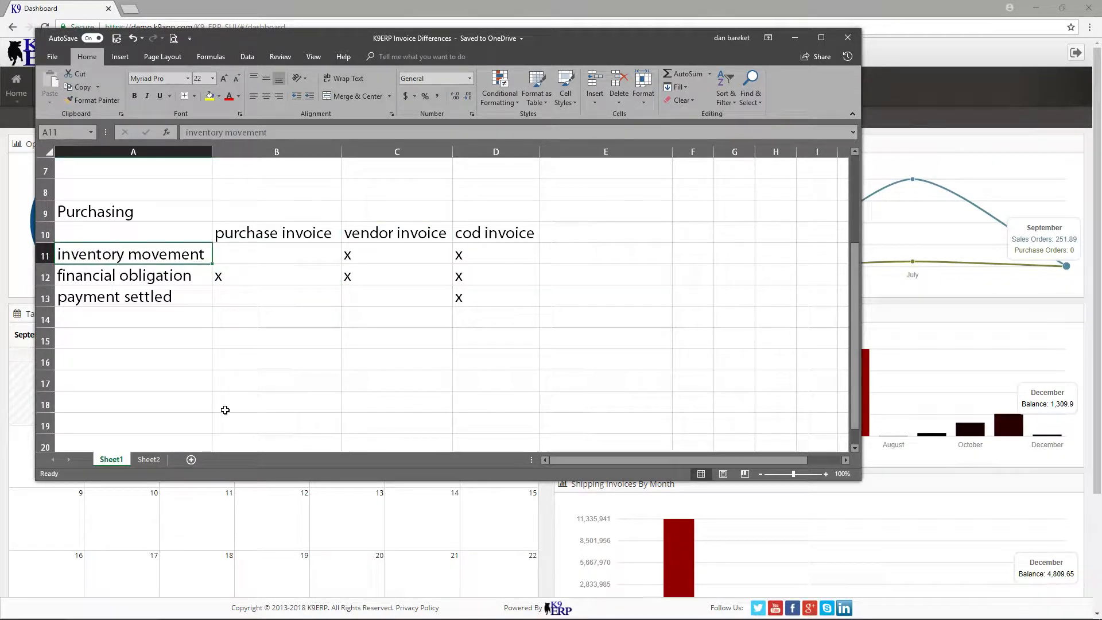
left_click(175, 293)
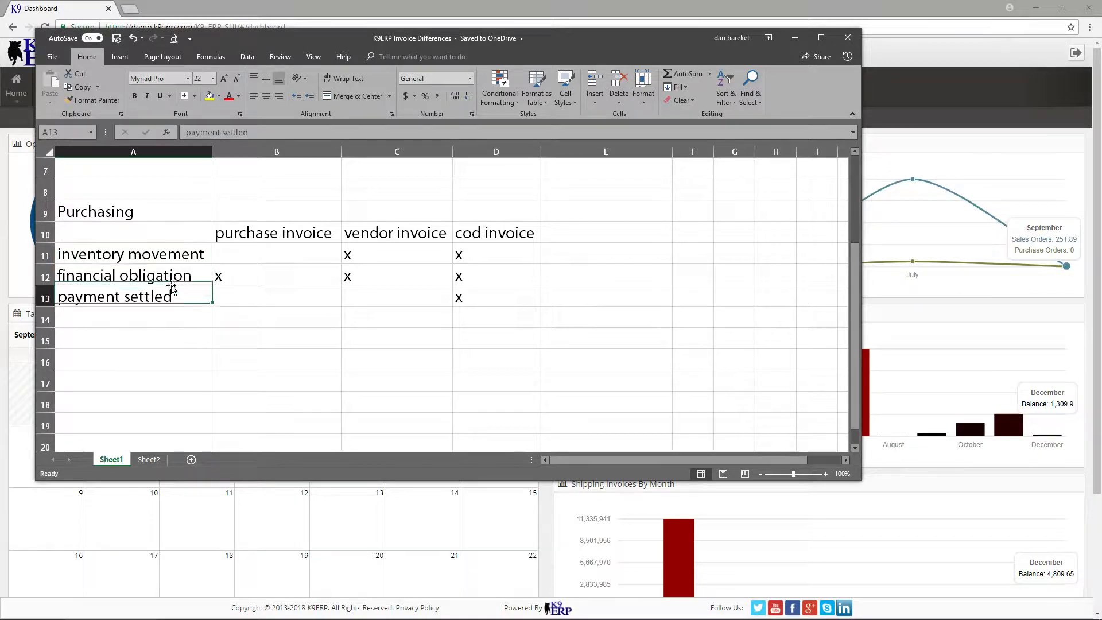
left_click(173, 275)
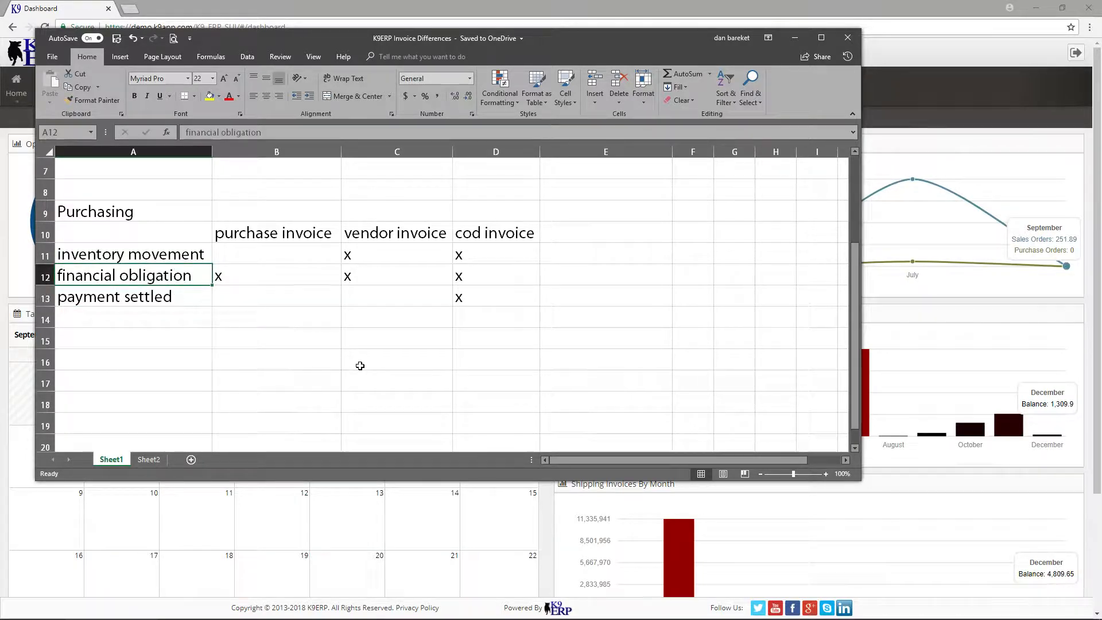
left_click_drag(475, 253, 475, 306)
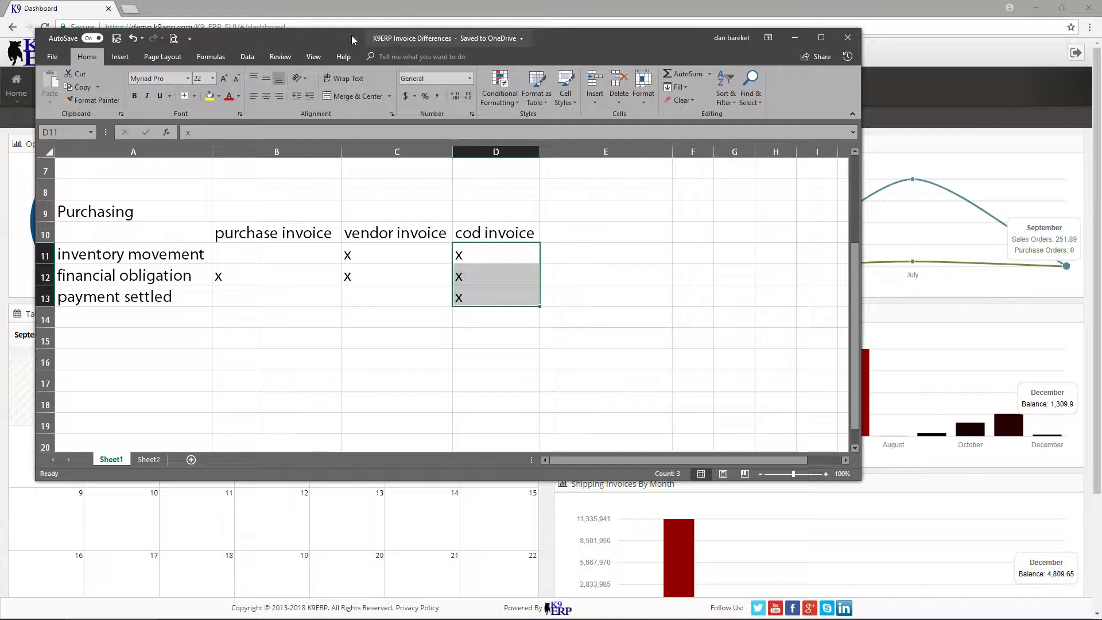
Move the spreadsheet out of the way, switch to K9 ERP in the browser and open a new purchase order.
left_click_drag(346, 37, 1101, 92)
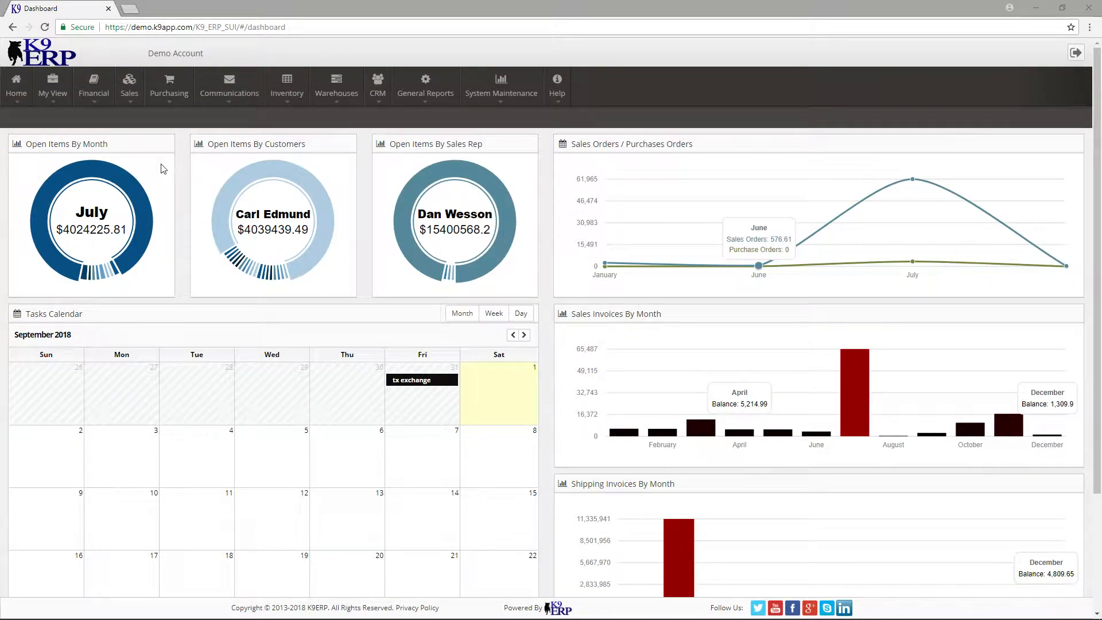
left_click(164, 97)
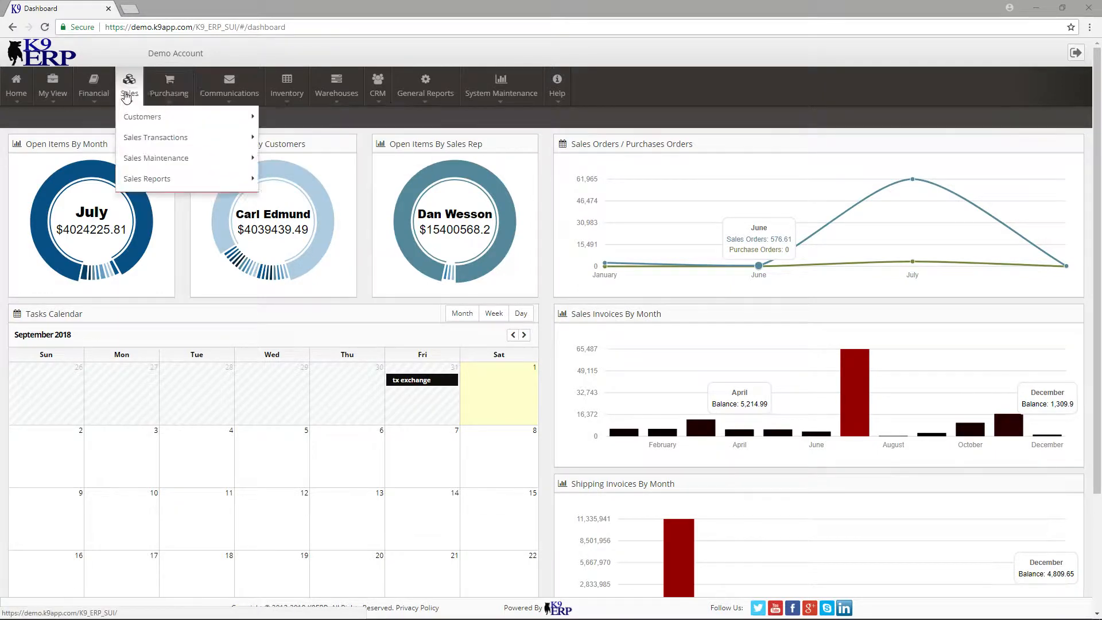
mouse_move(224, 139)
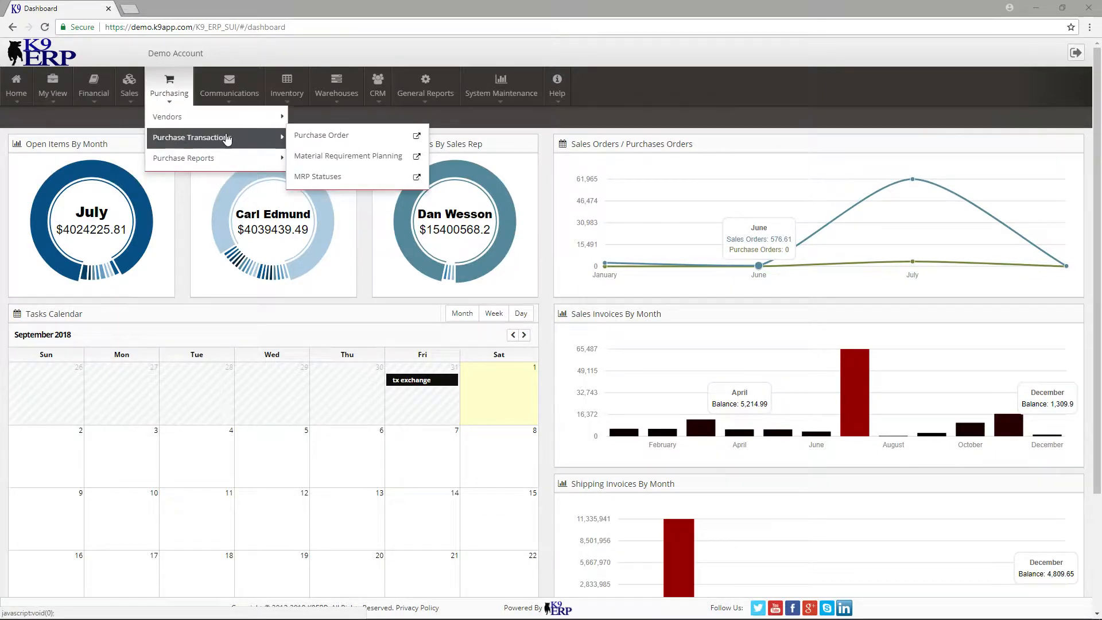
left_click(340, 136)
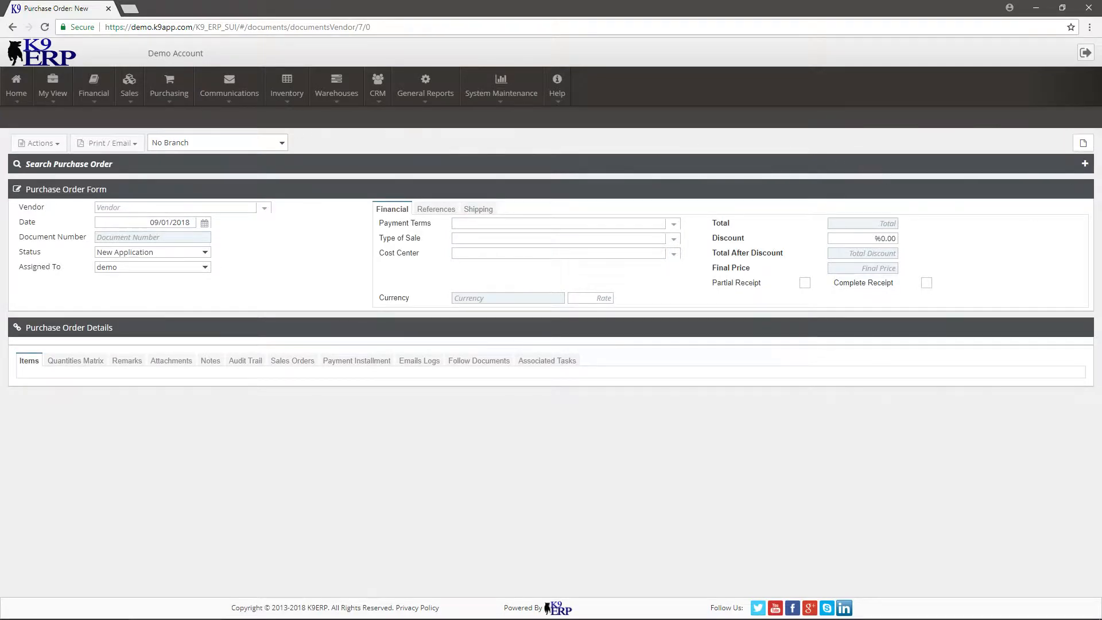
Look over the existing purchase orders and choose C&A - Crocker & Associates, Inc. as the new order's vendor.
left_click(1084, 164)
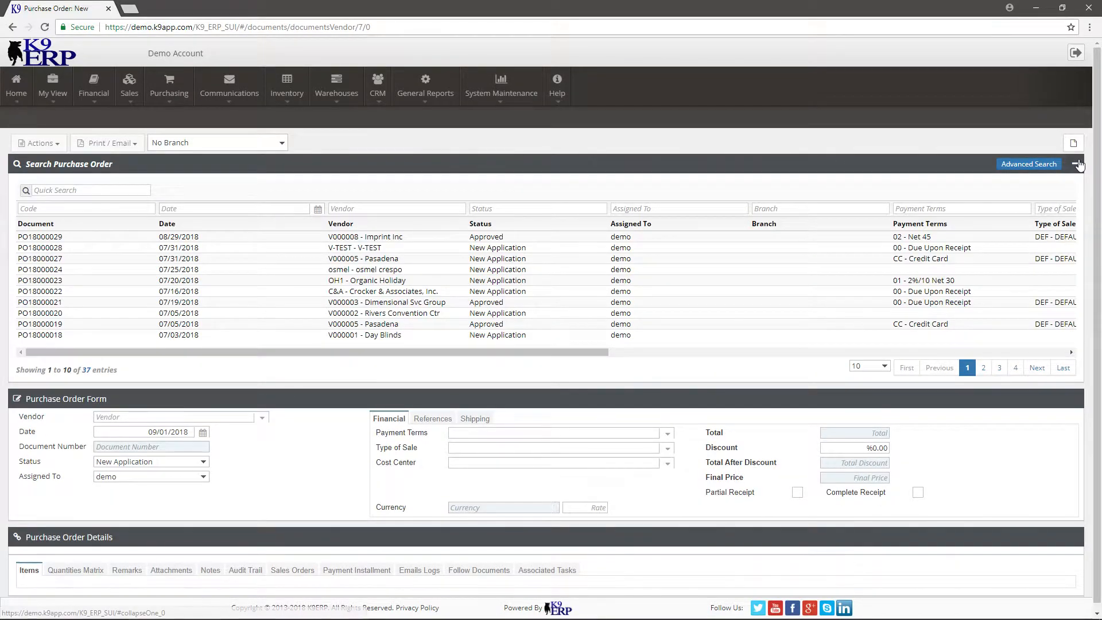
left_click(1075, 164)
left_click(256, 211)
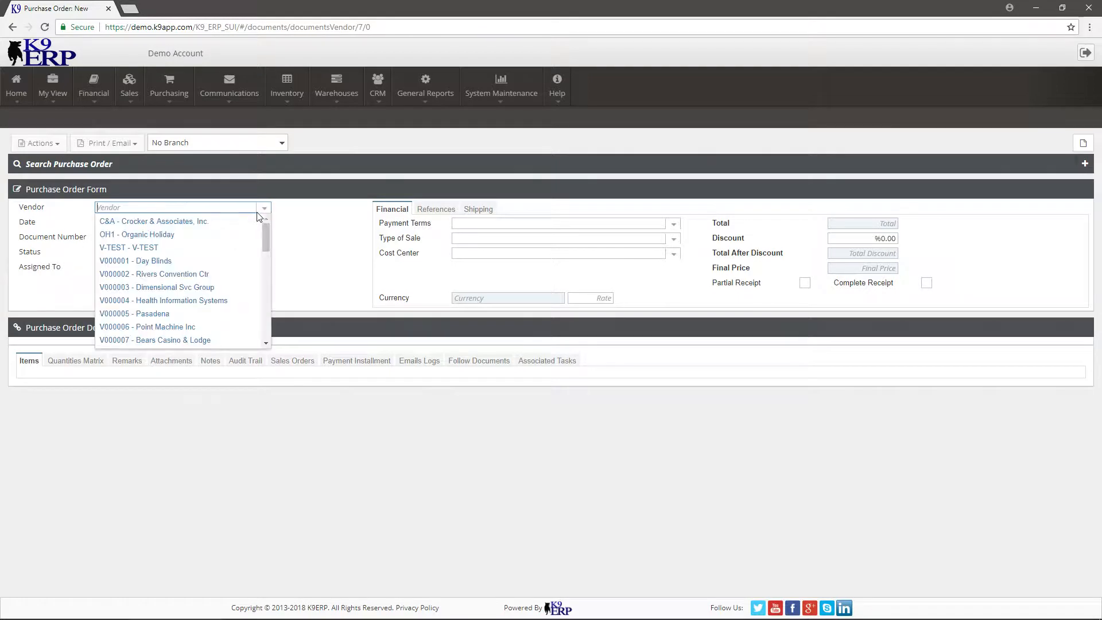
left_click(240, 220)
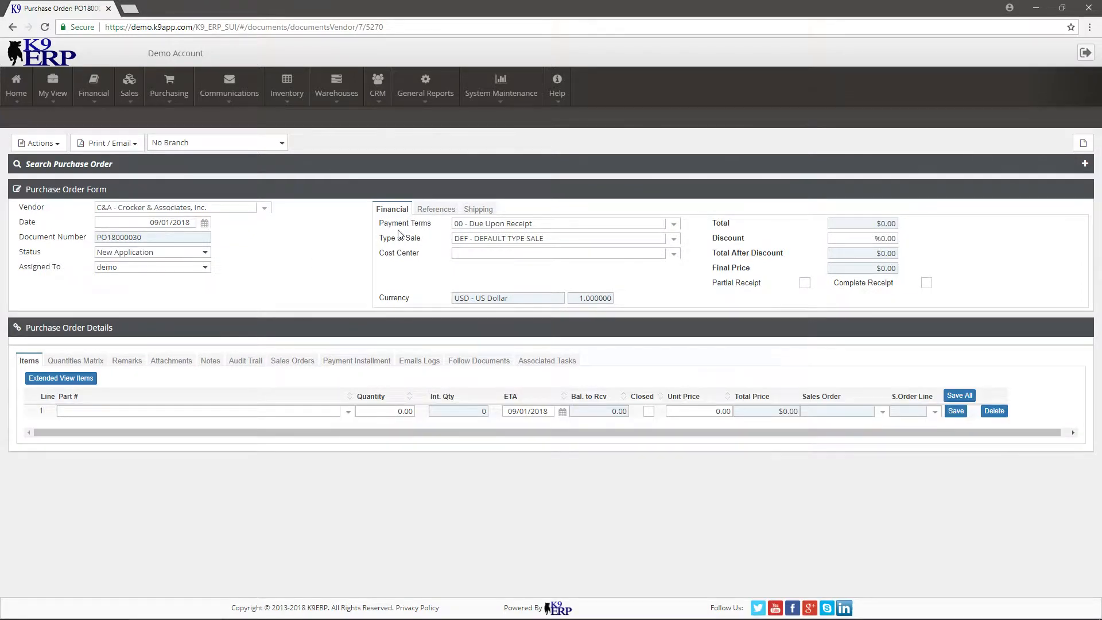
Add part MD-BSW-04103 - Bone Saw with quantity 1 as the order's first item line and save the line.
left_click(338, 413)
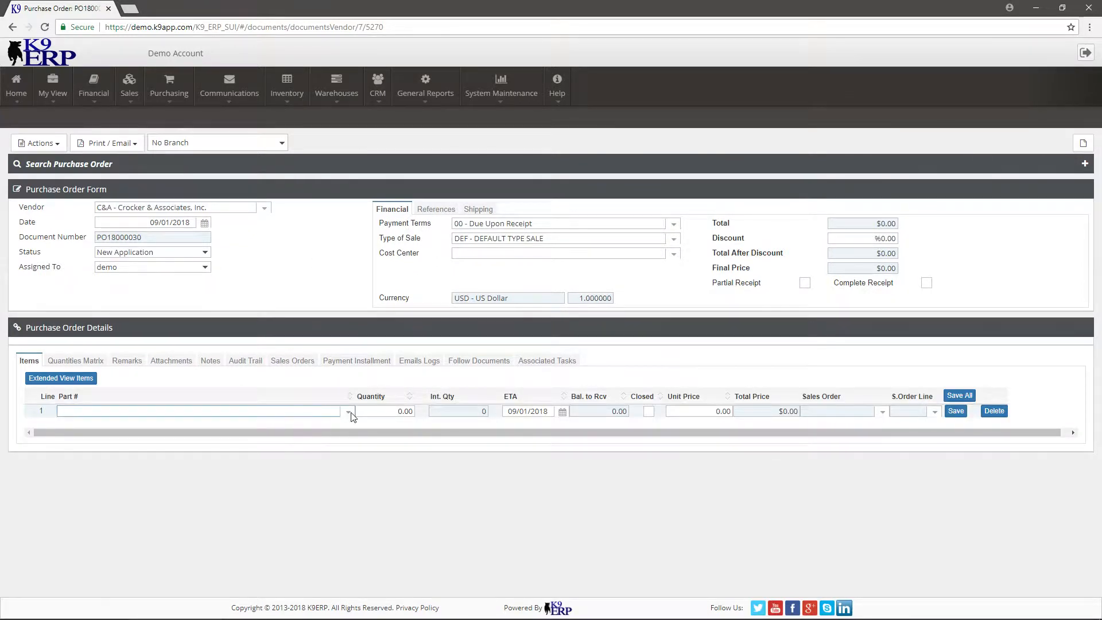
left_click(348, 412)
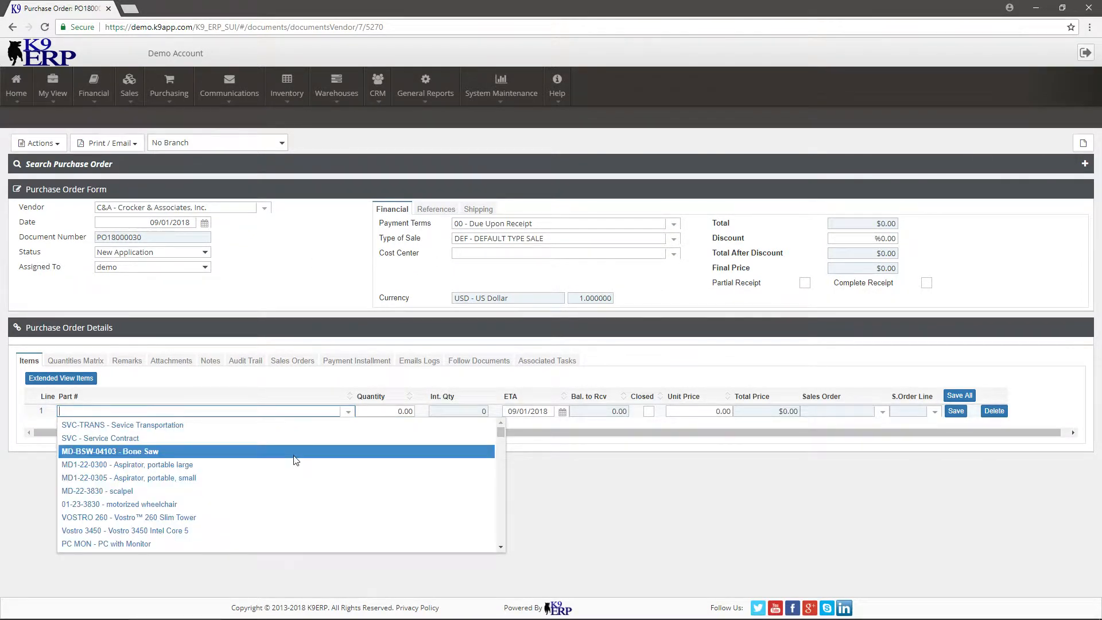
left_click(294, 452)
left_click(399, 412)
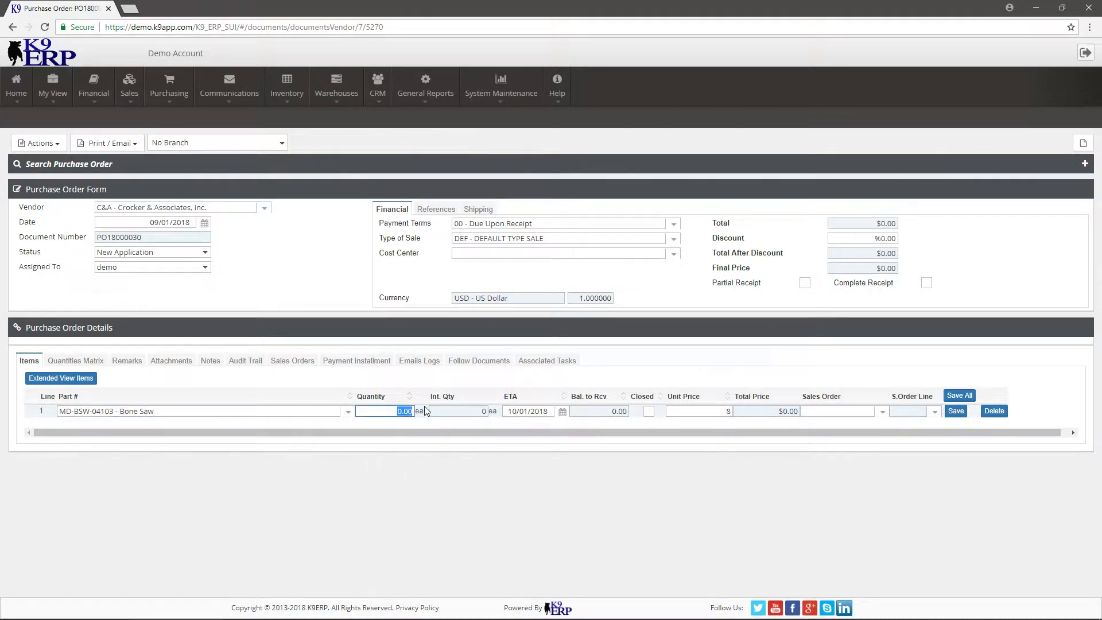
type("1")
key("Tab")
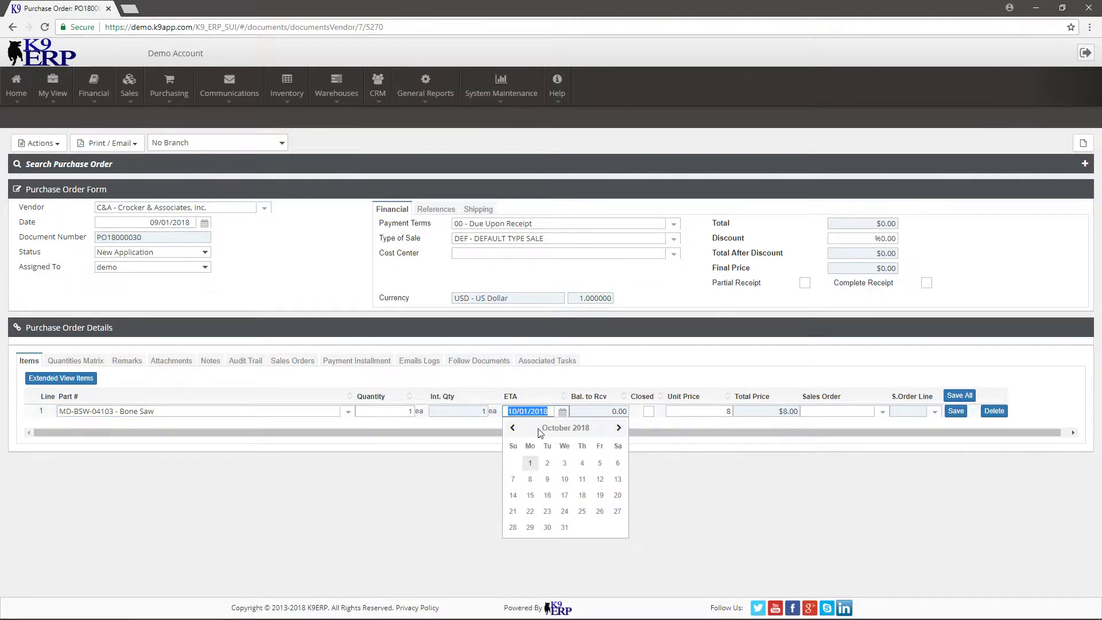
left_click(954, 411)
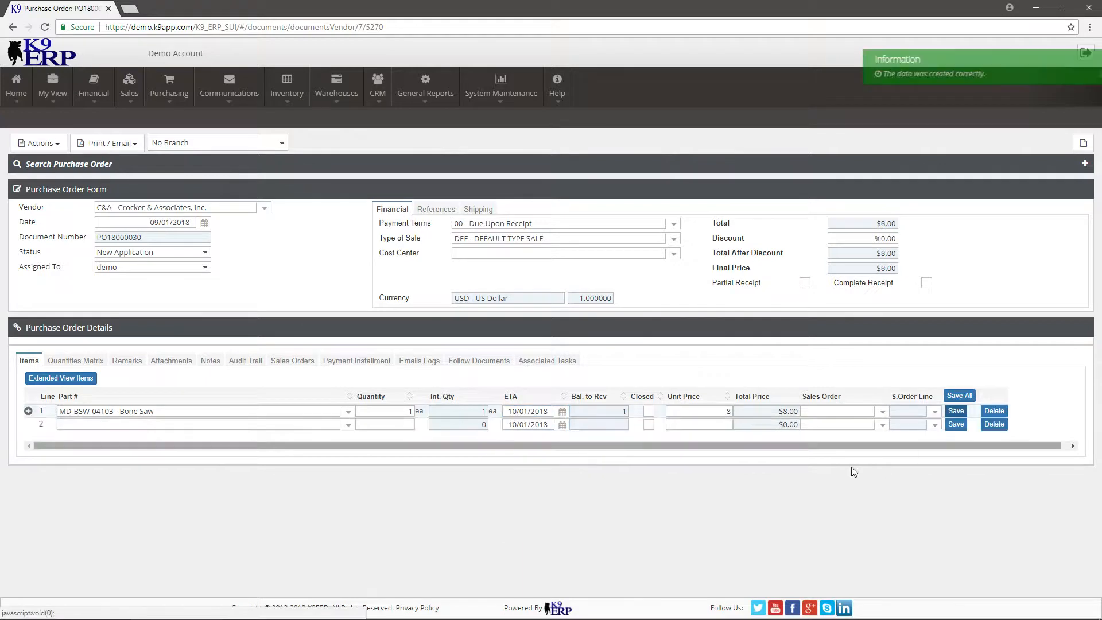
left_click(28, 412)
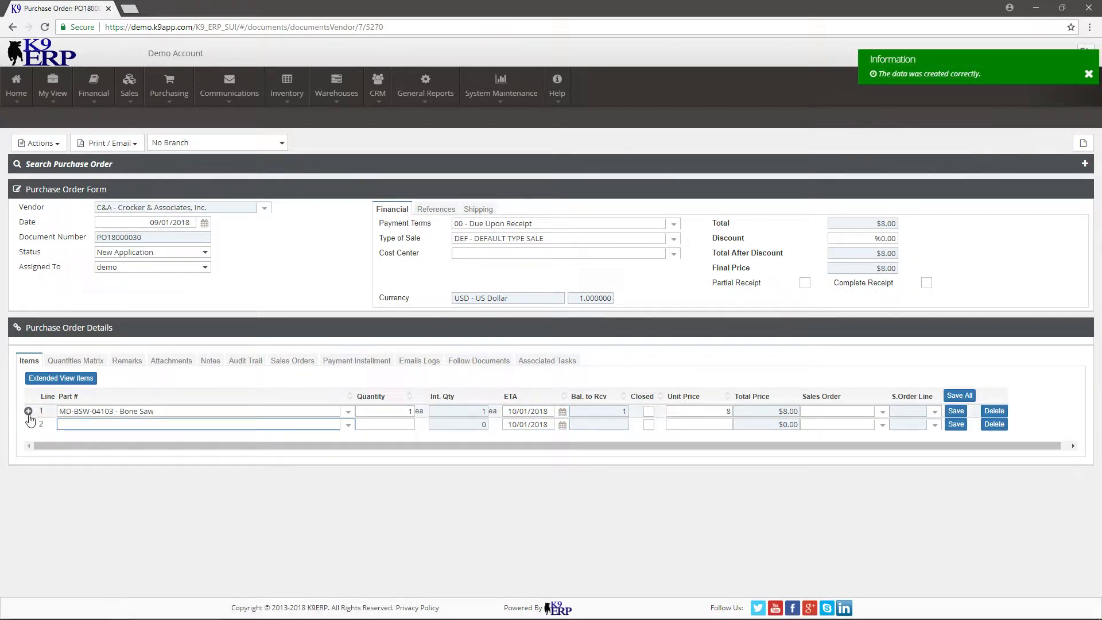
left_click(29, 412)
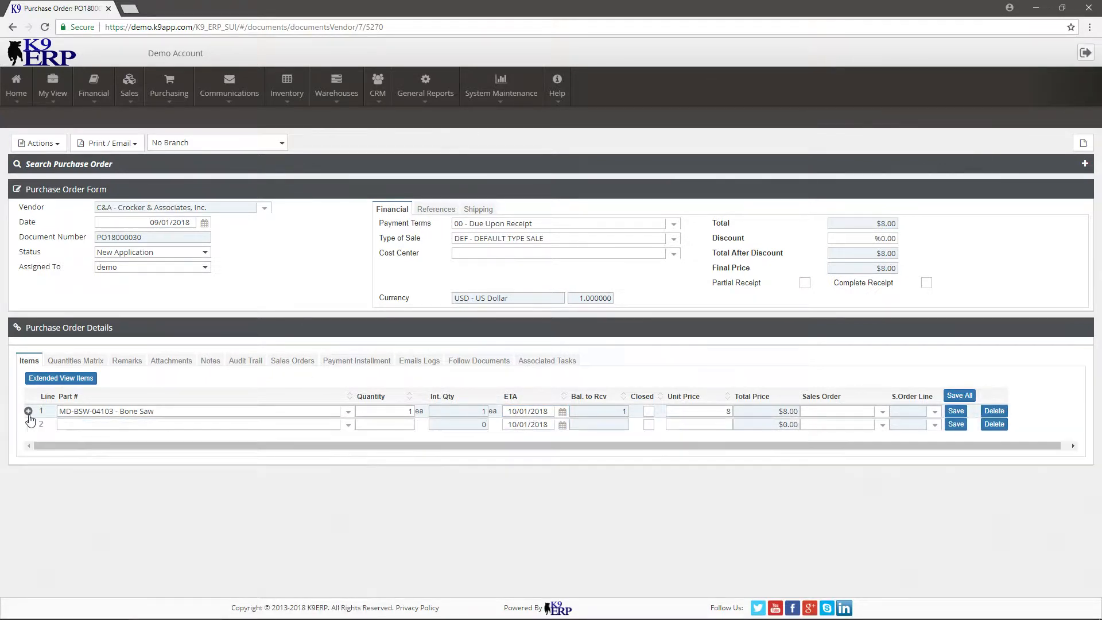
Set the purchase order's status to Approved and create a receiving from it.
left_click(163, 253)
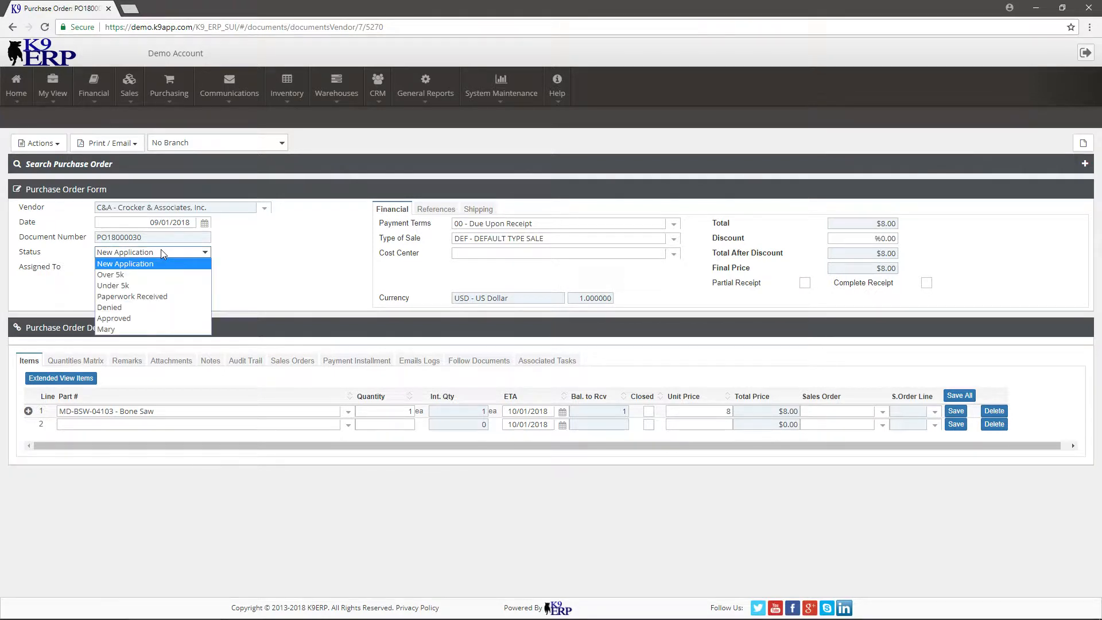
left_click(152, 317)
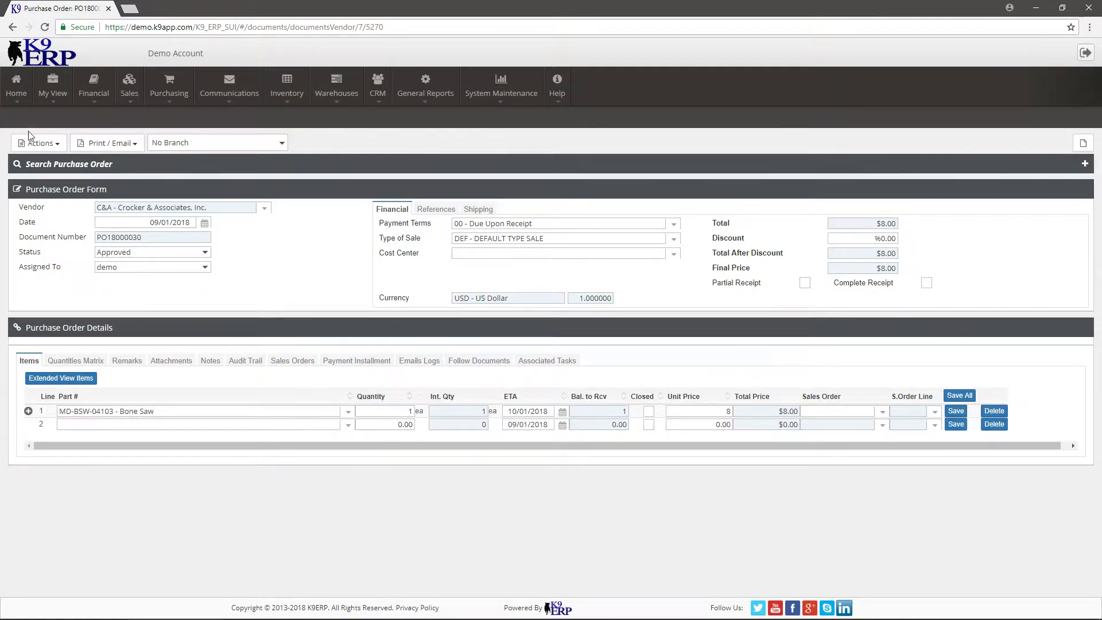
left_click(39, 142)
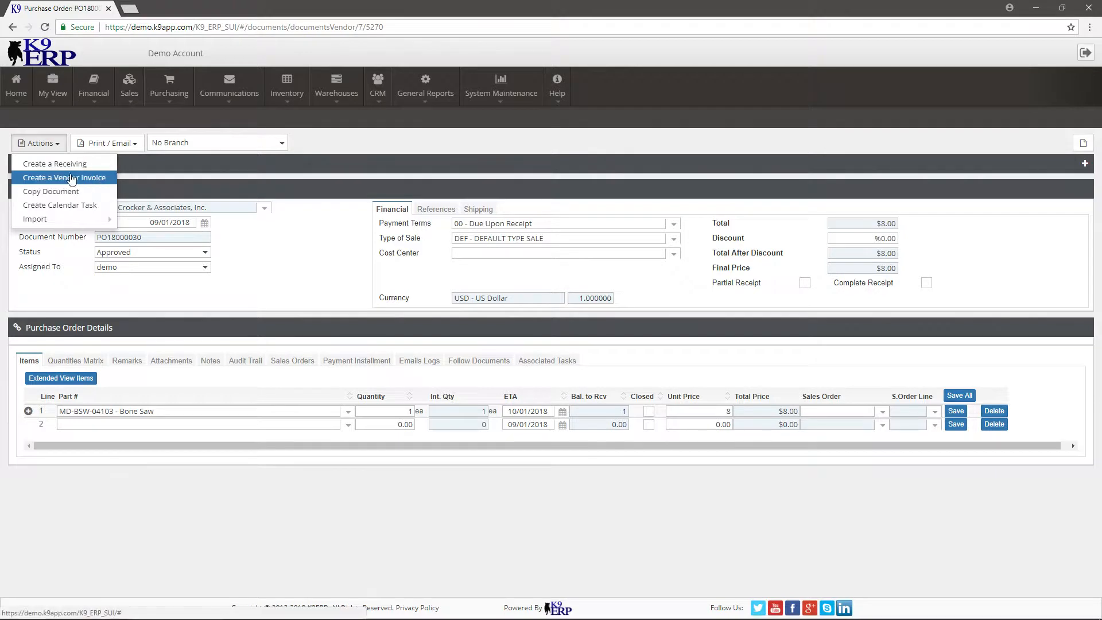
left_click(55, 164)
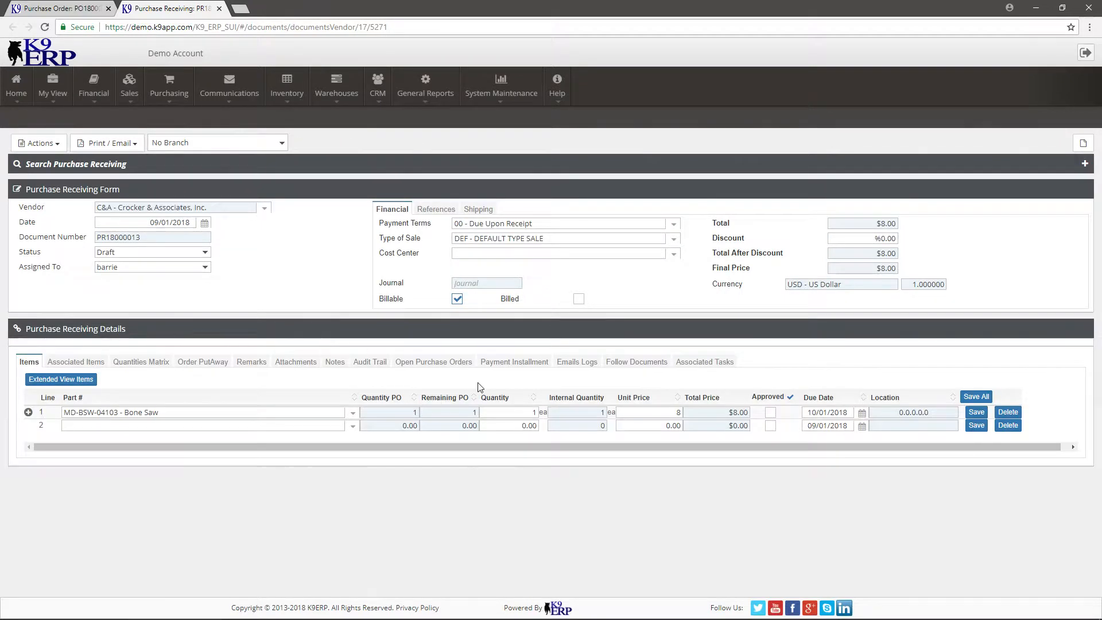
Check the putaway items of the receiving's Bone Saw line, mark the line as approved and save it.
left_click(29, 412)
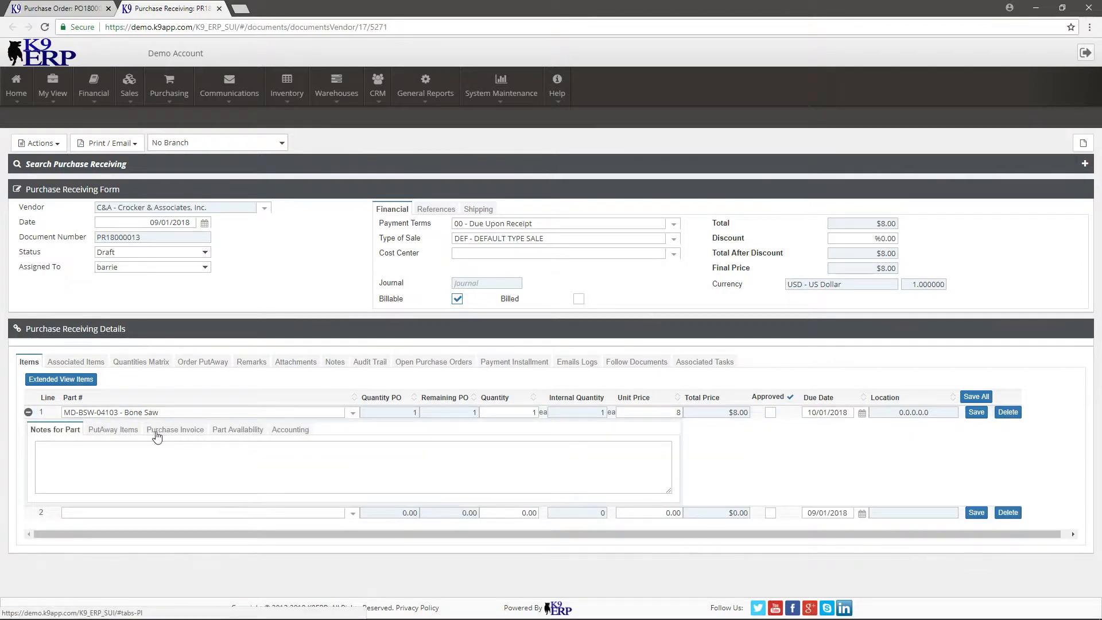
left_click(112, 430)
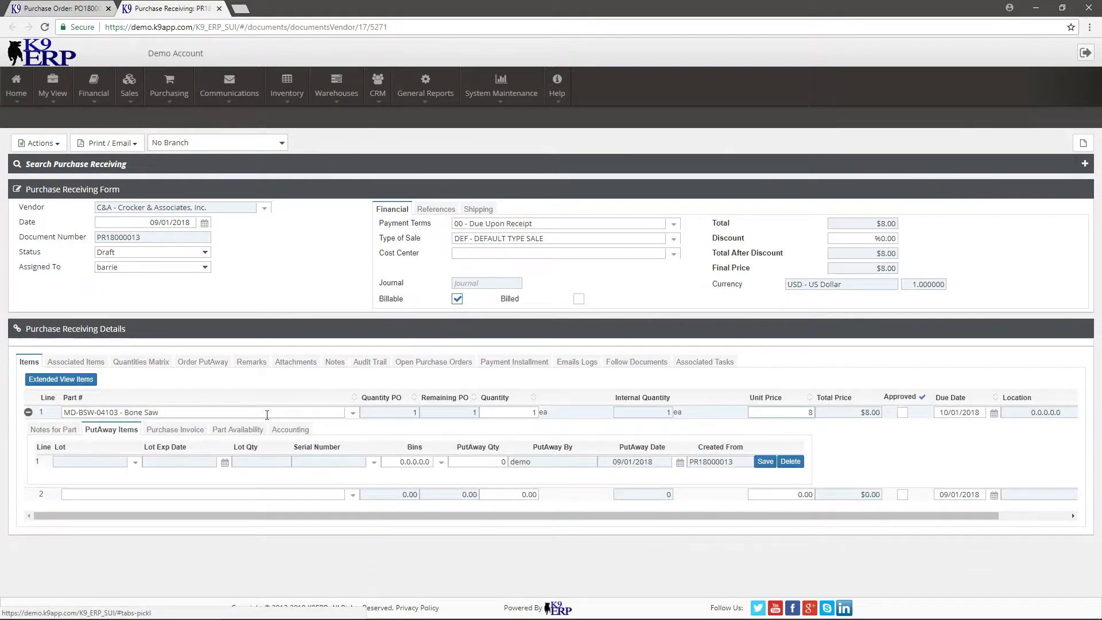
left_click(28, 412)
left_click(771, 412)
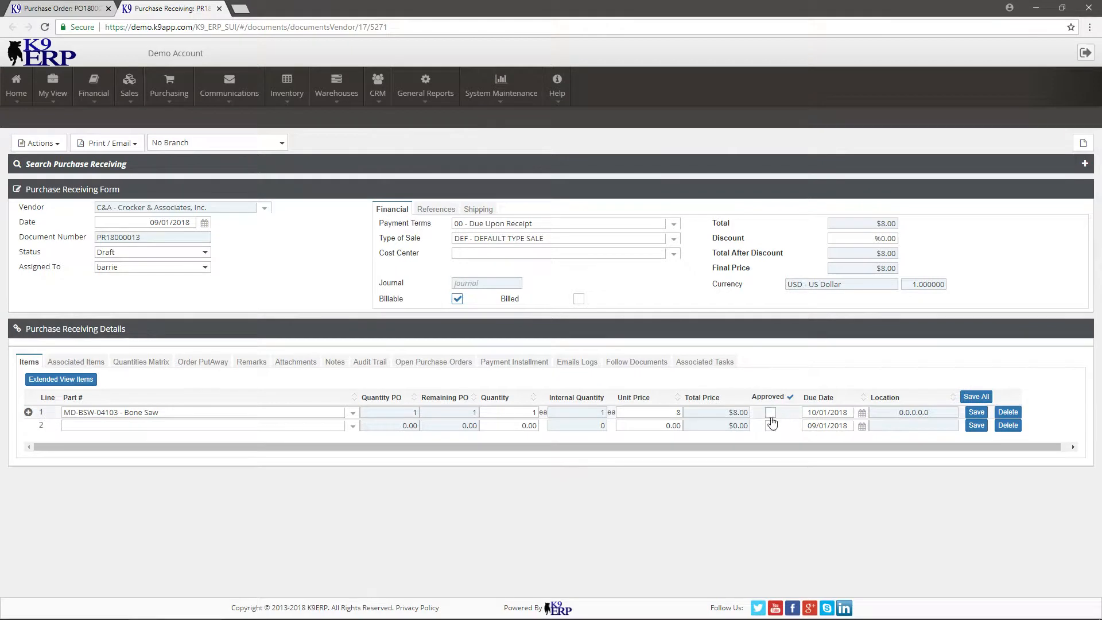
left_click(976, 412)
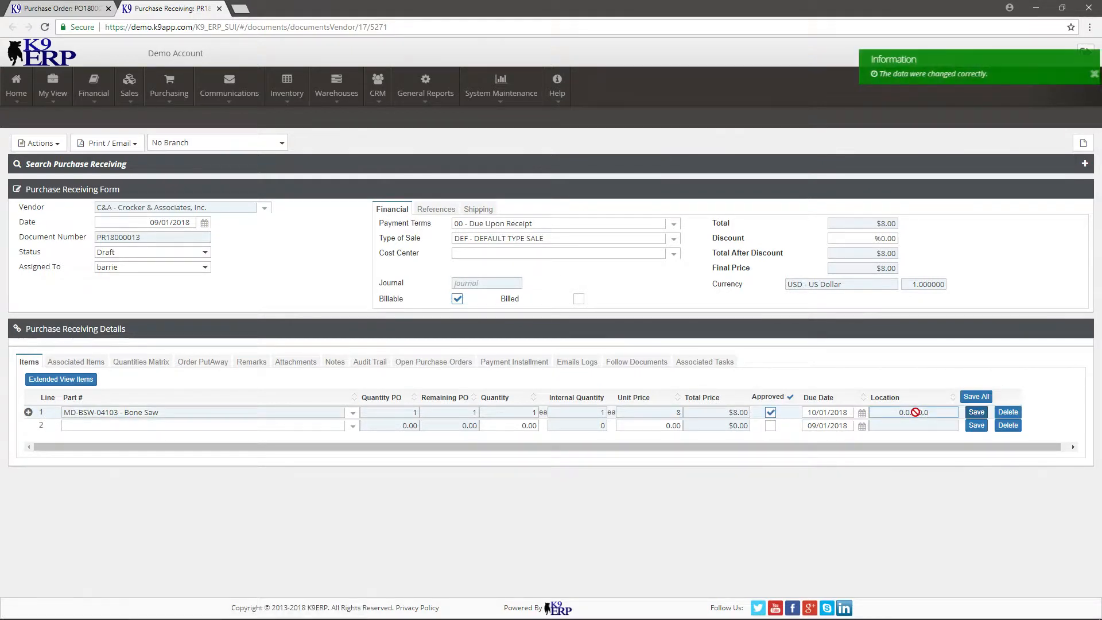
Set the purchase receiving's status to Allow Invoice and review the journal entry it generates.
left_click(140, 253)
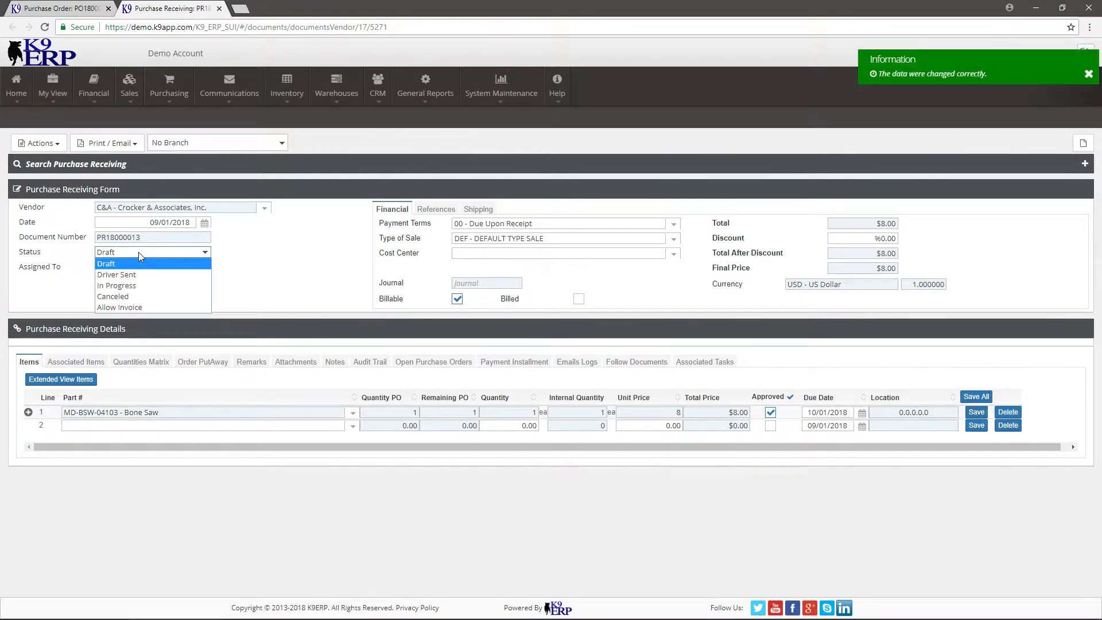
left_click(137, 307)
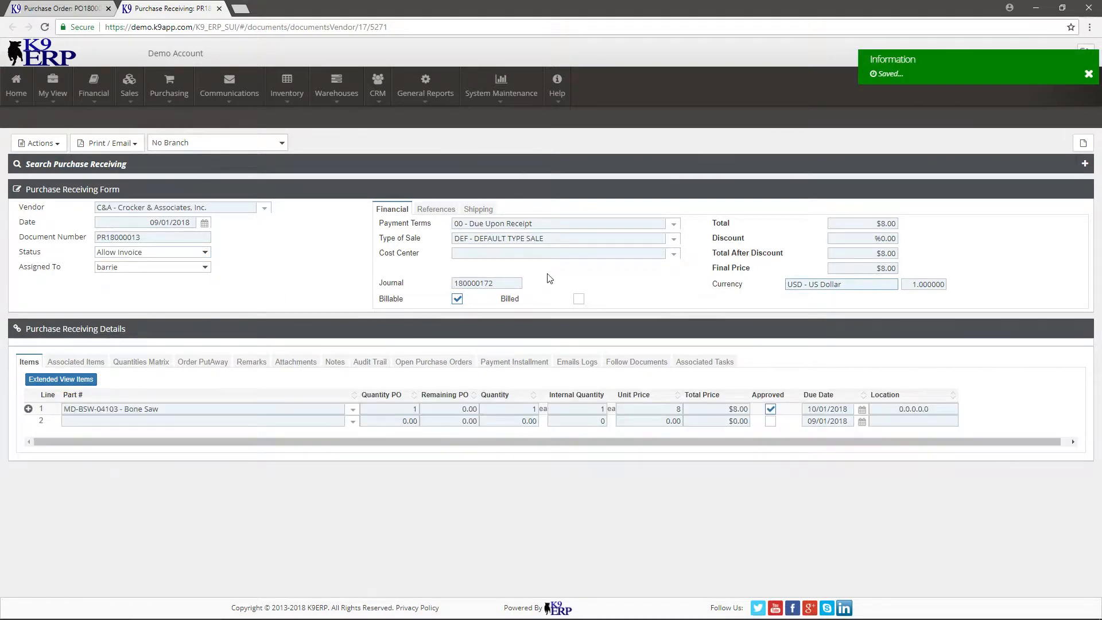
right_click(481, 284)
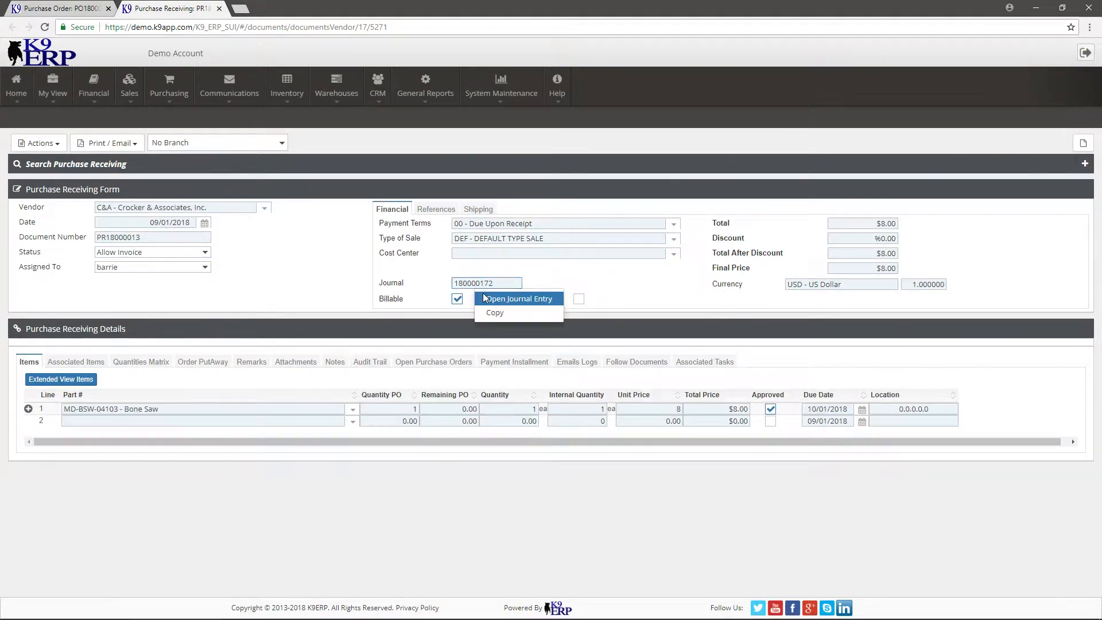
left_click(485, 299)
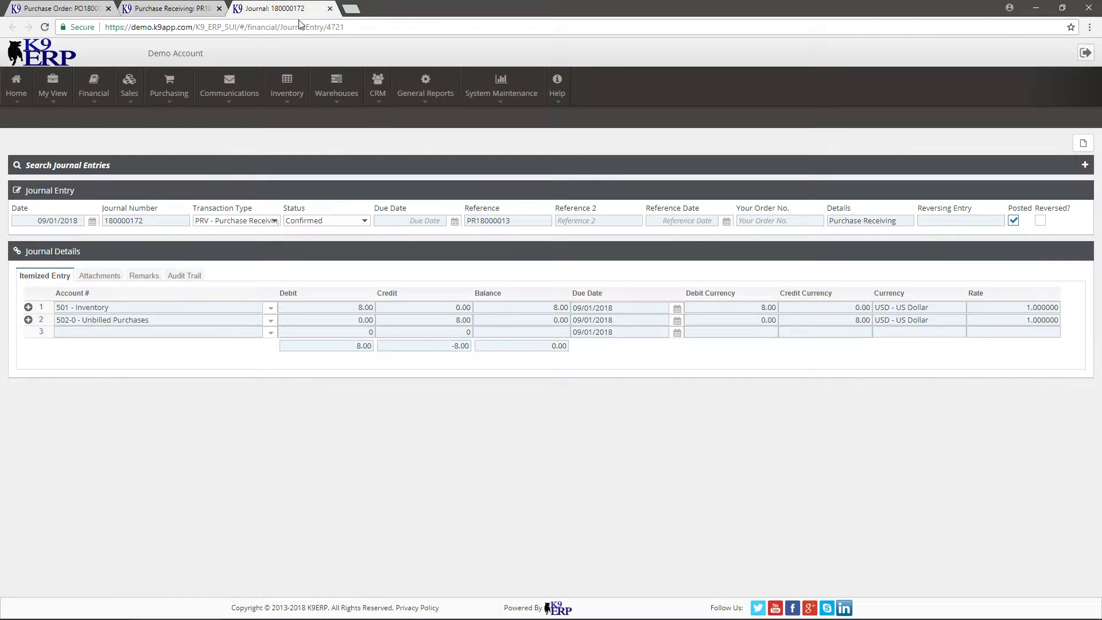
left_click(330, 9)
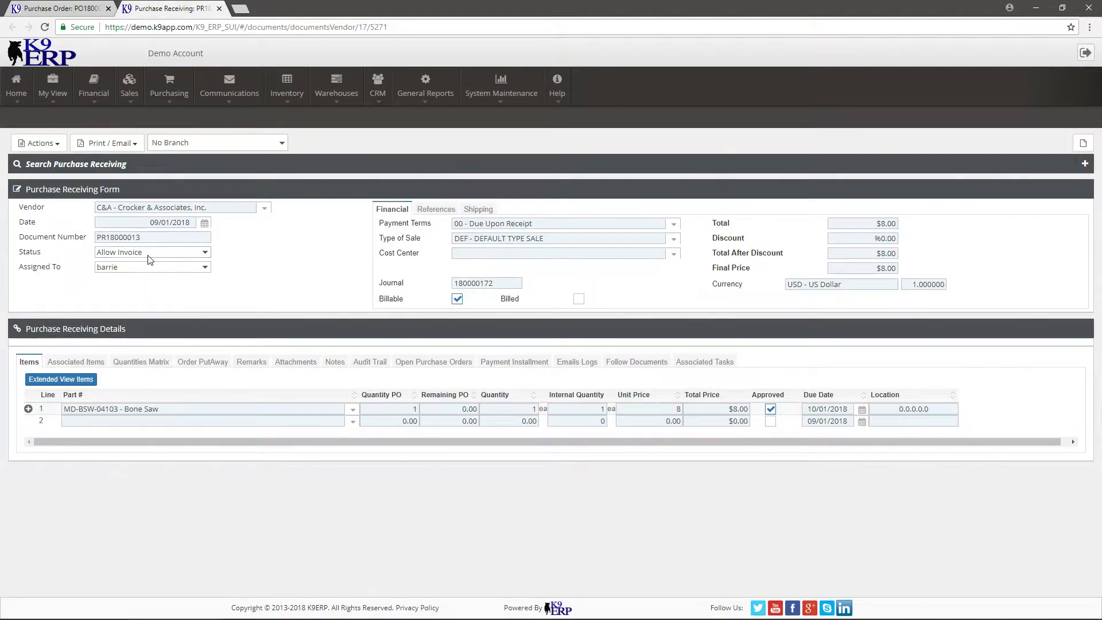
Create a purchase invoice from the receiving, dated with the current date.
left_click(39, 143)
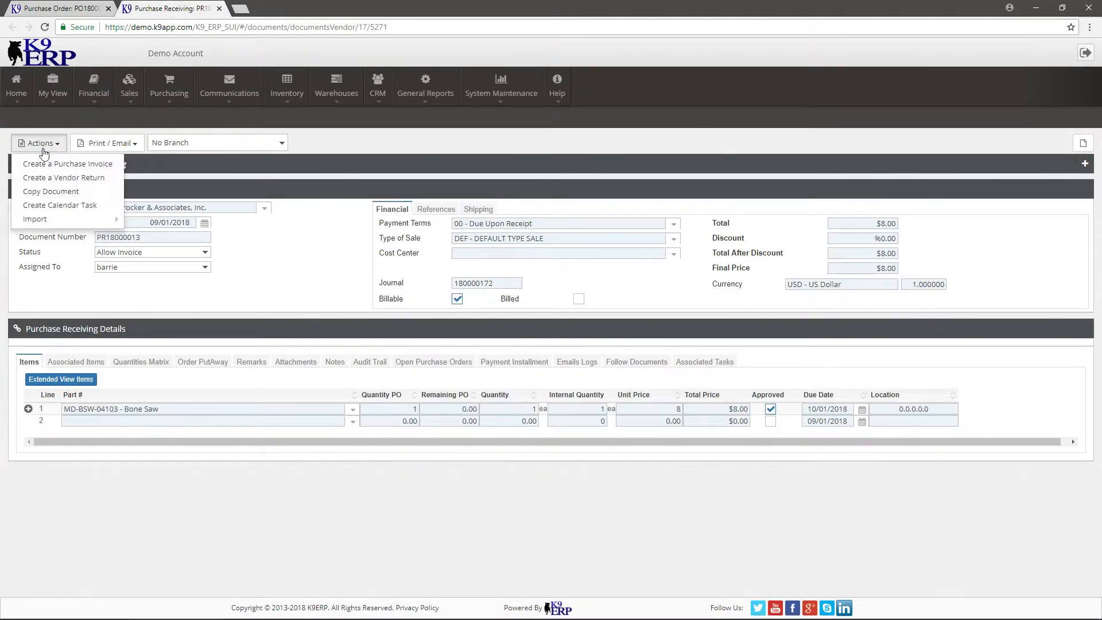
left_click(71, 165)
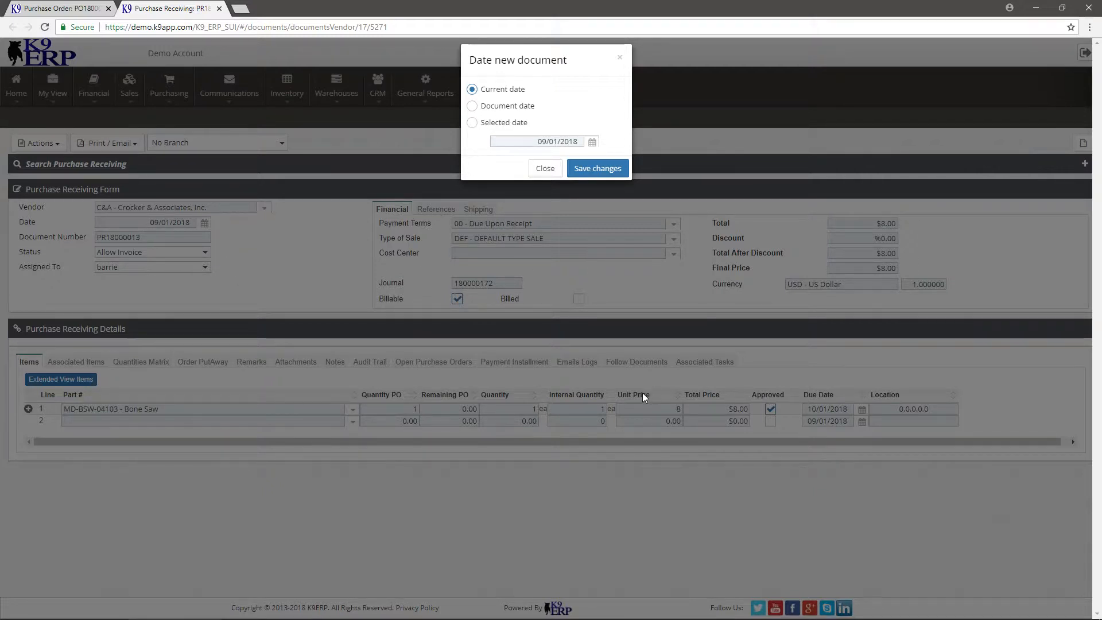
left_click(610, 169)
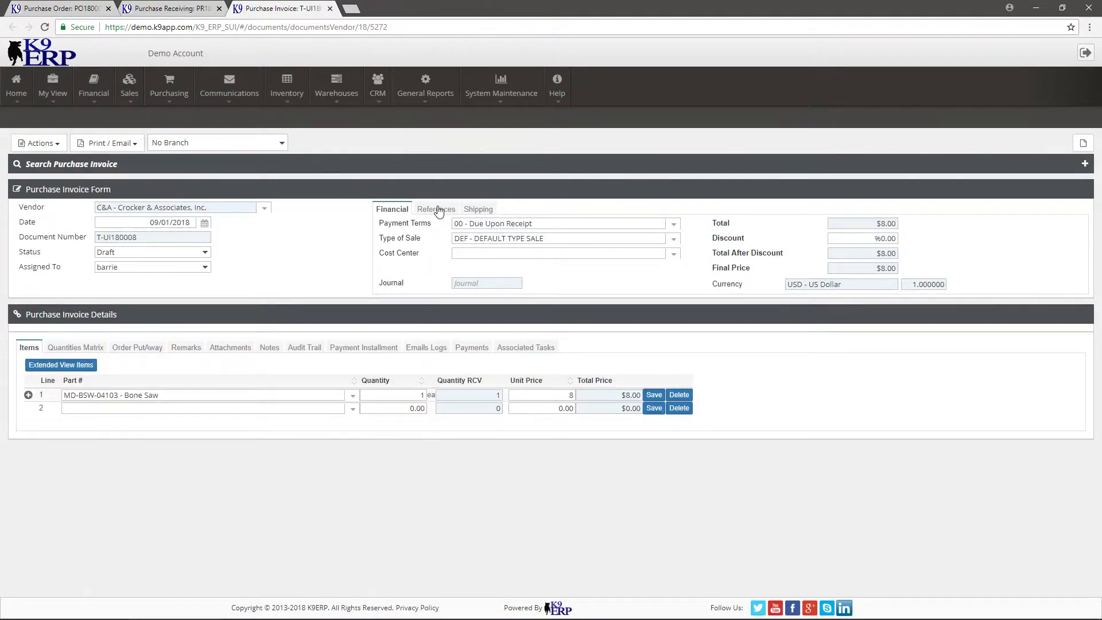
Enter invoice123 as the purchase invoice's vendor invoice reference and set its status to Posted.
left_click(435, 209)
left_click(480, 258)
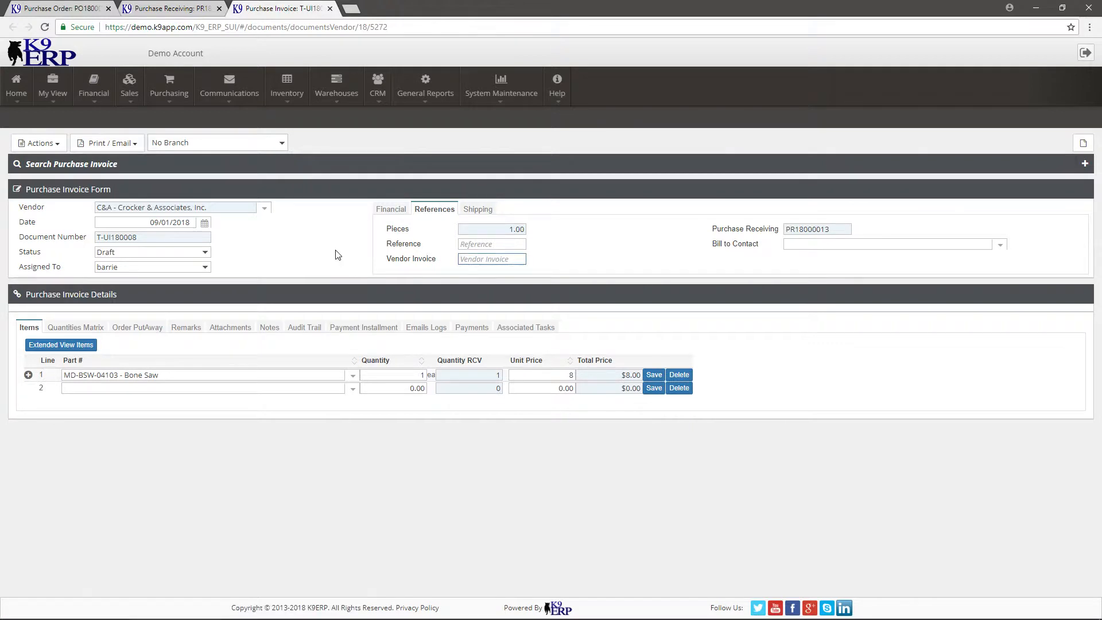
type("invoice123")
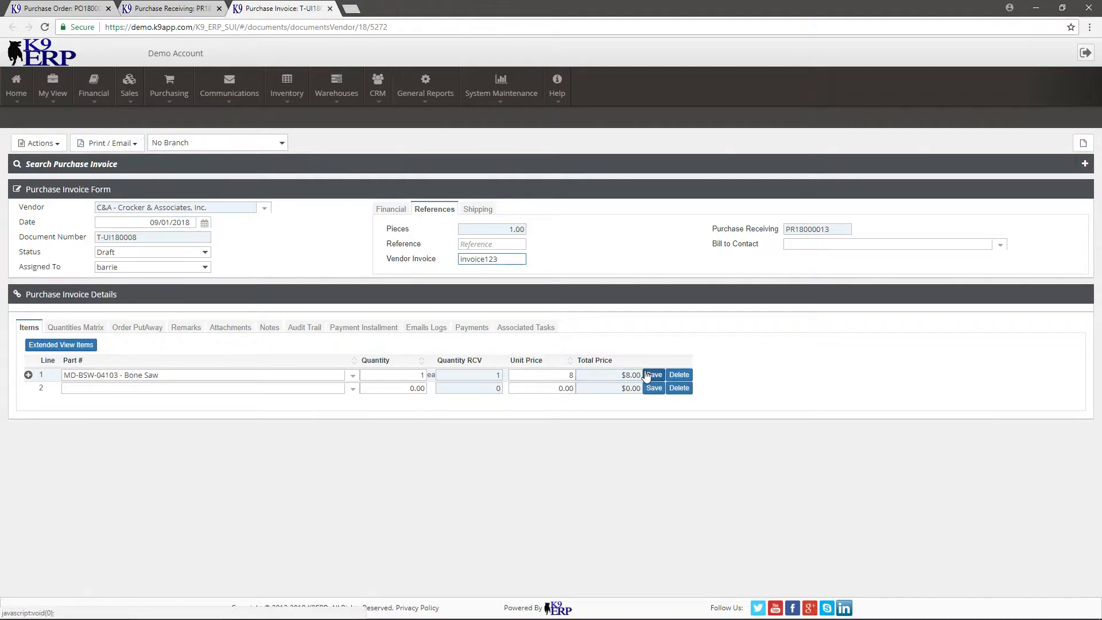
left_click(531, 385)
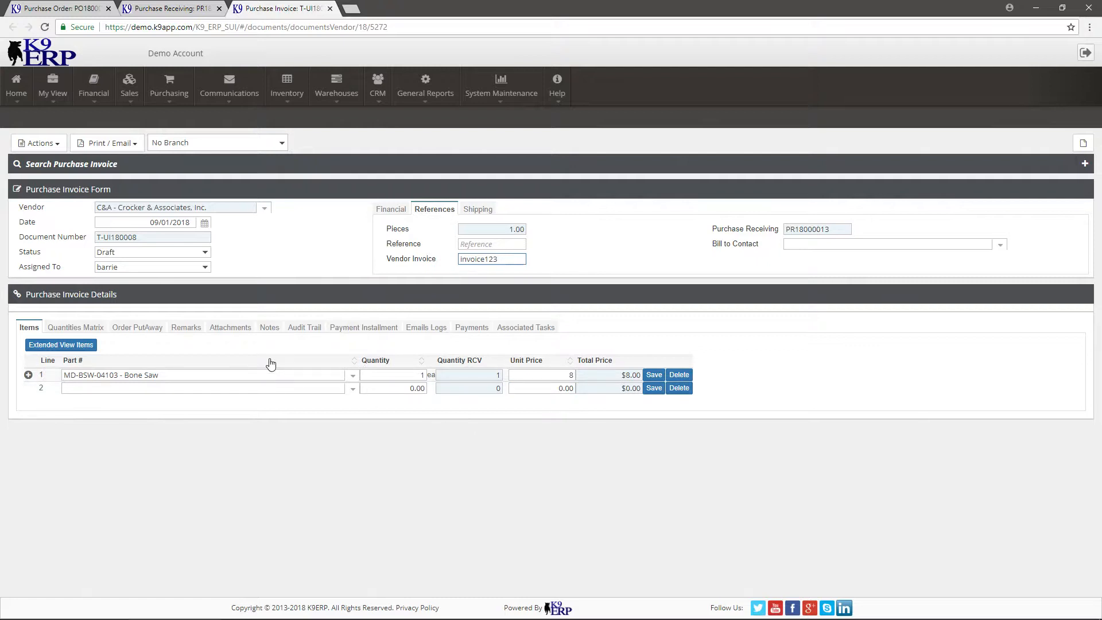
left_click(157, 254)
left_click(157, 254)
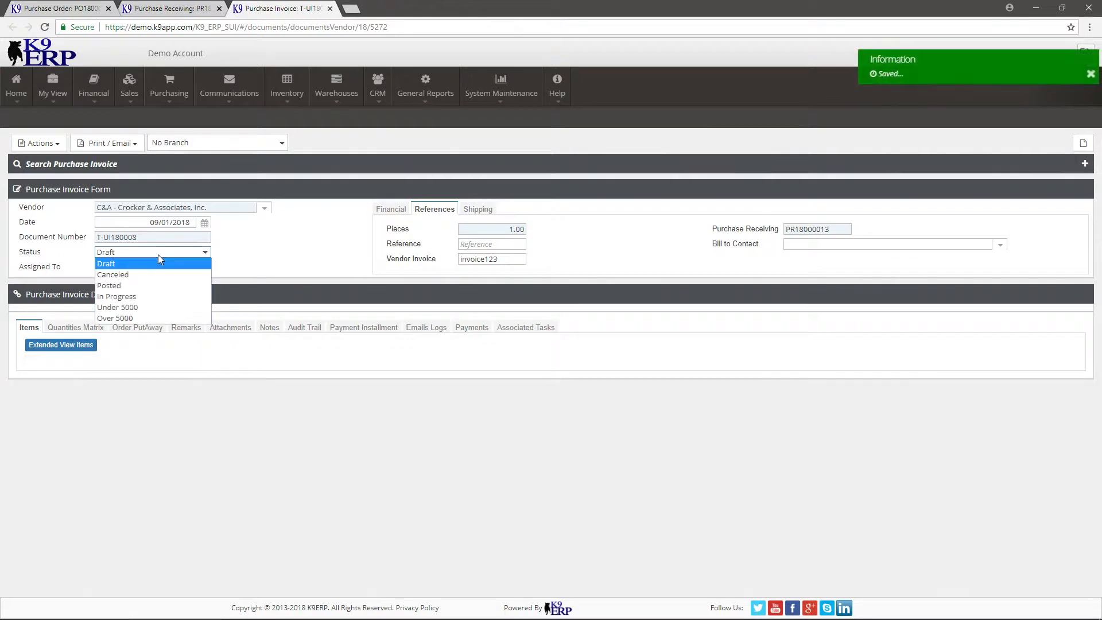
left_click(165, 285)
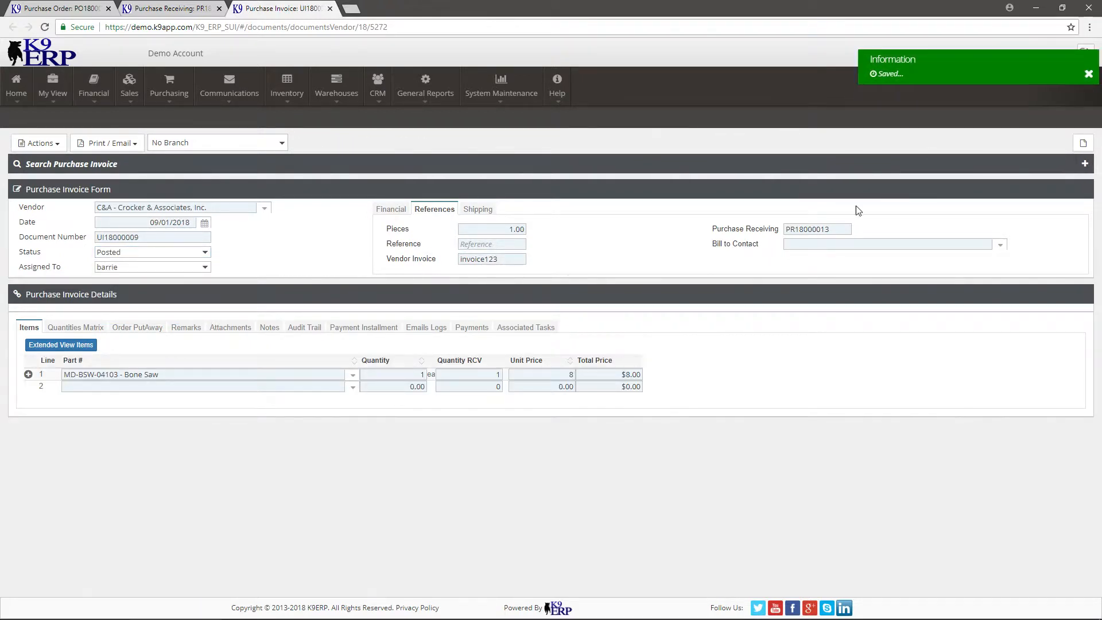
Review the posted purchase invoice's document number and its journal entry, and close the entry.
left_click(392, 209)
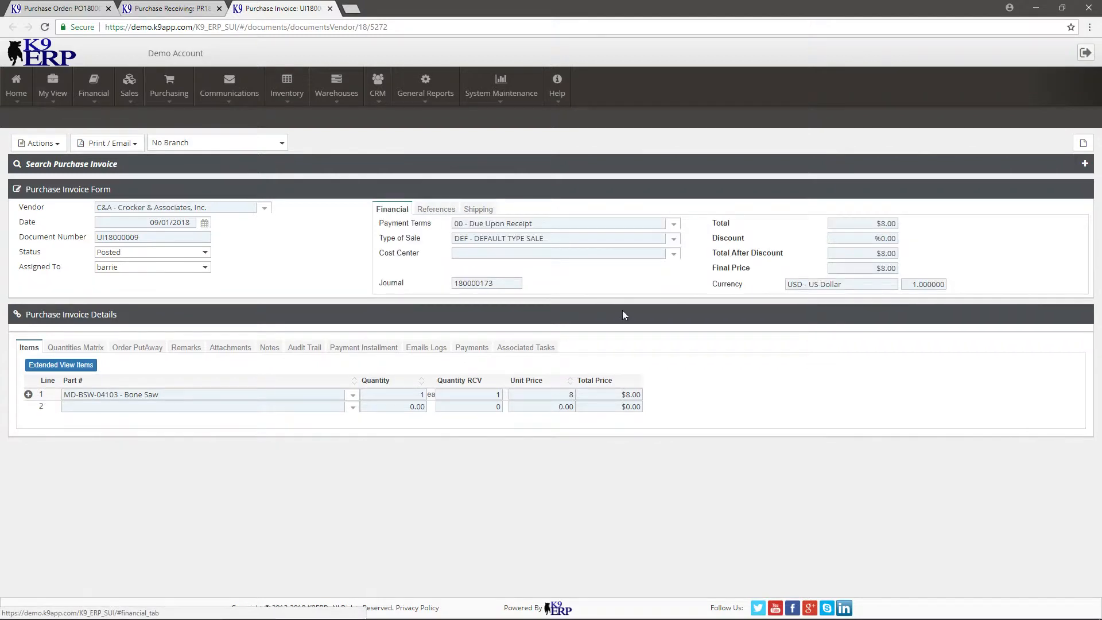
double_click(142, 238)
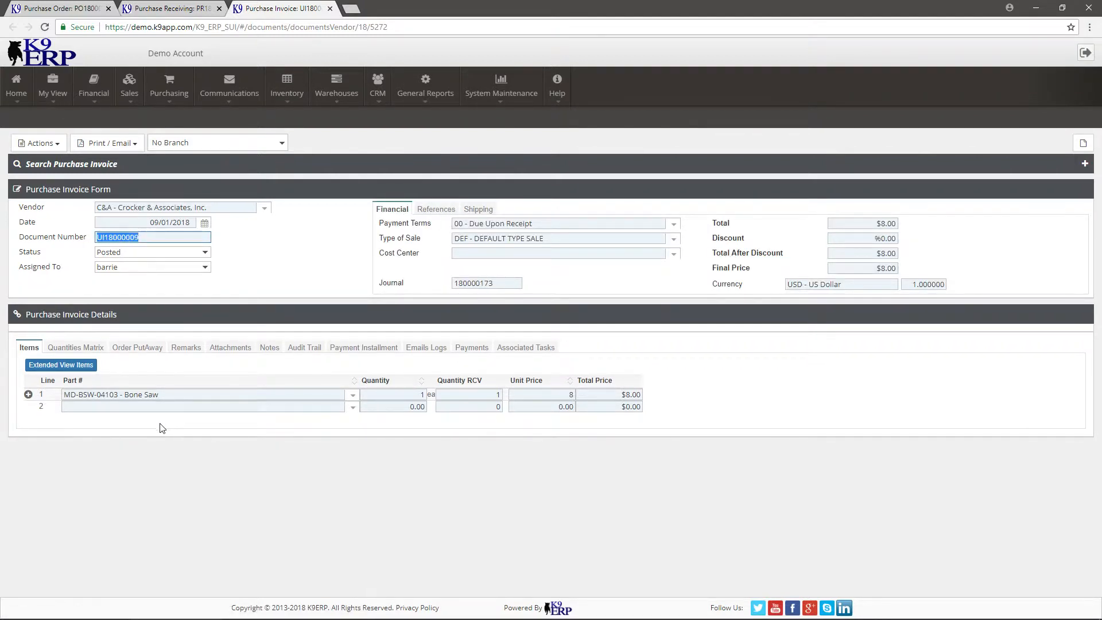
left_click(482, 286)
left_click(489, 298)
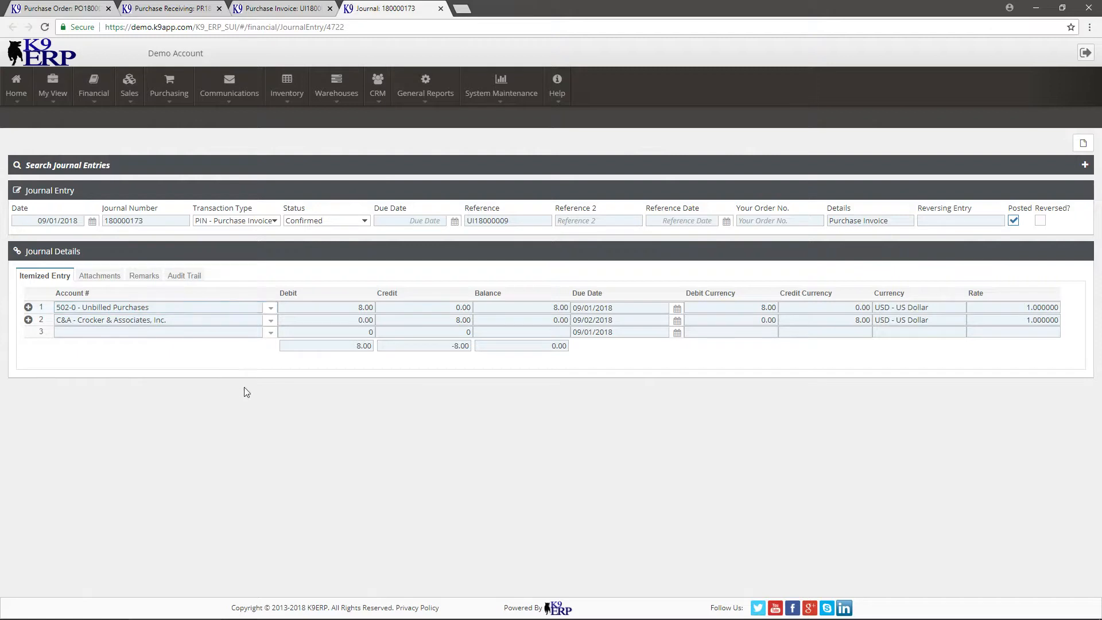
left_click(441, 8)
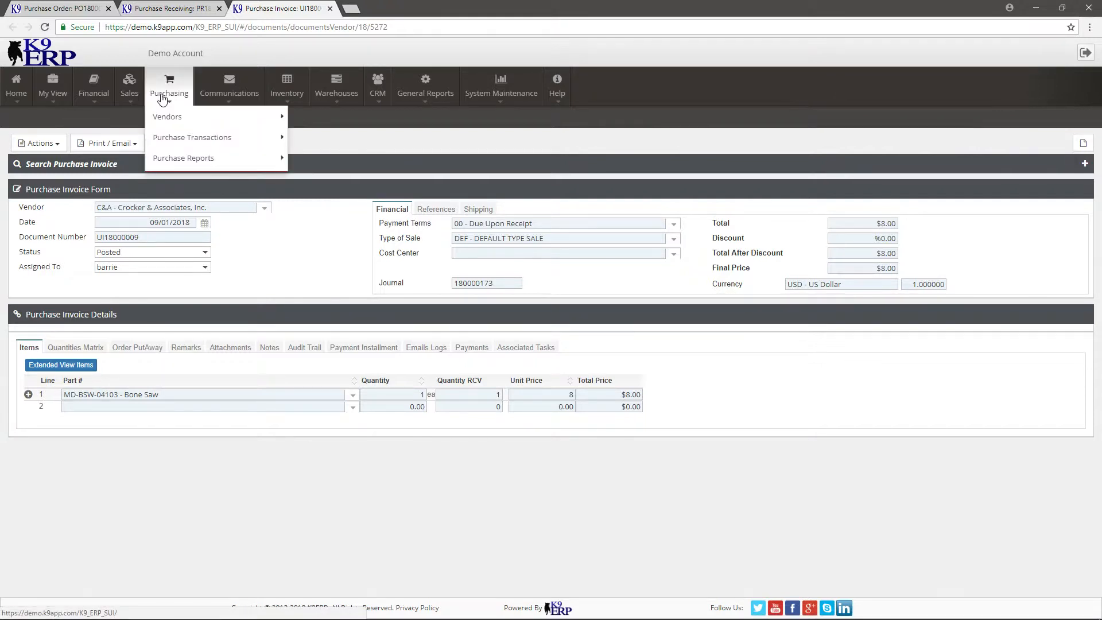
Open a new accounts payable vendor invoice and choose C&A - Crocker & Associates, Inc. as its vendor.
mouse_move(94, 92)
mouse_move(103, 121)
mouse_move(144, 137)
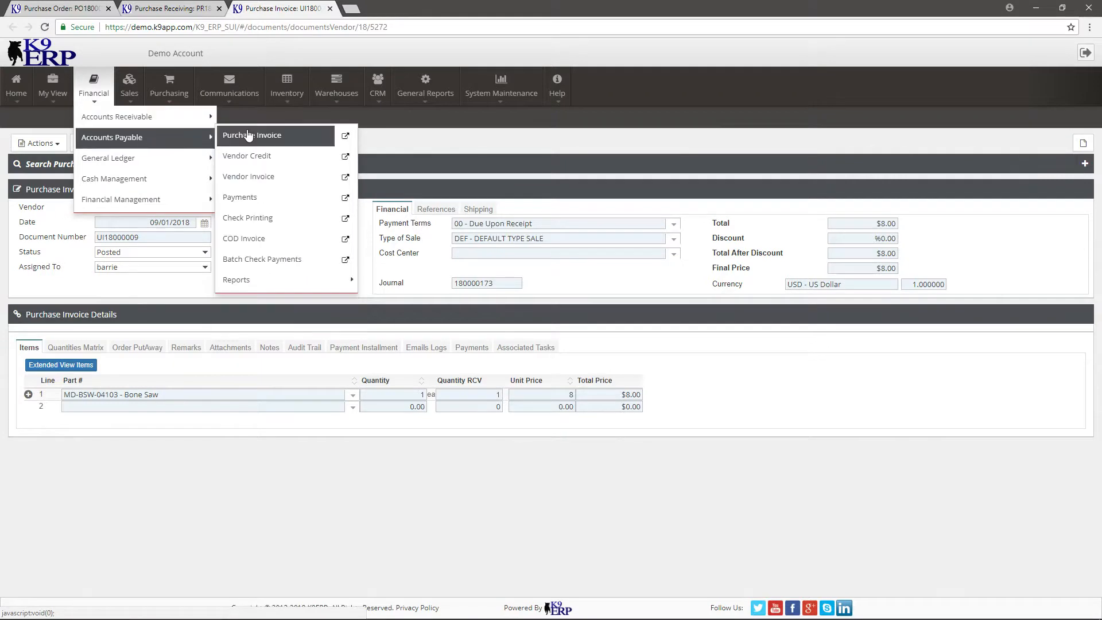
left_click(279, 178)
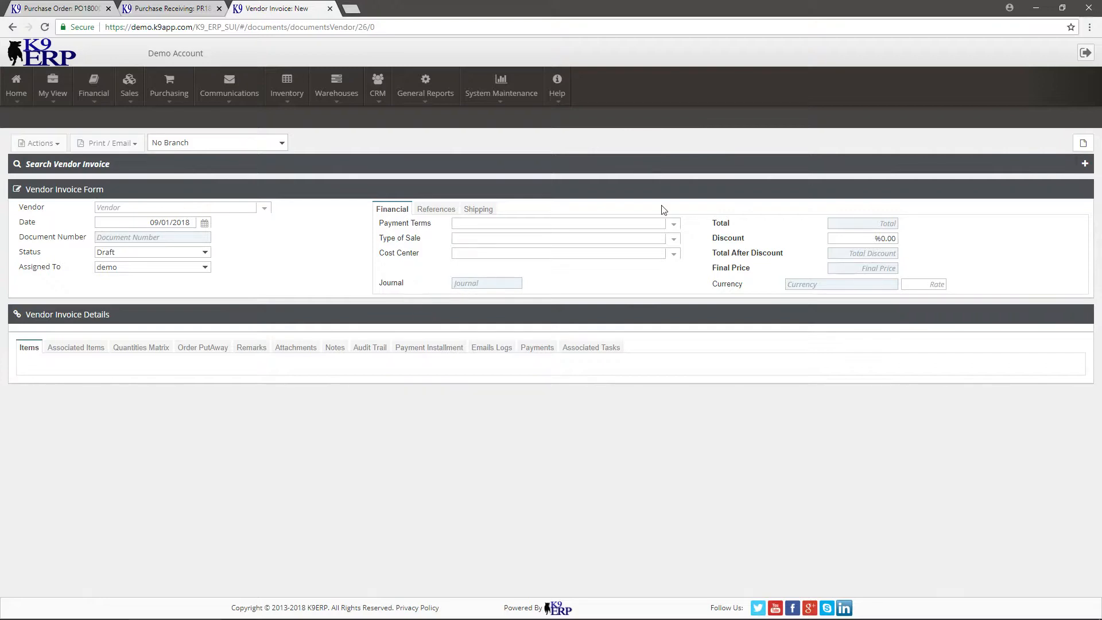
left_click(1085, 164)
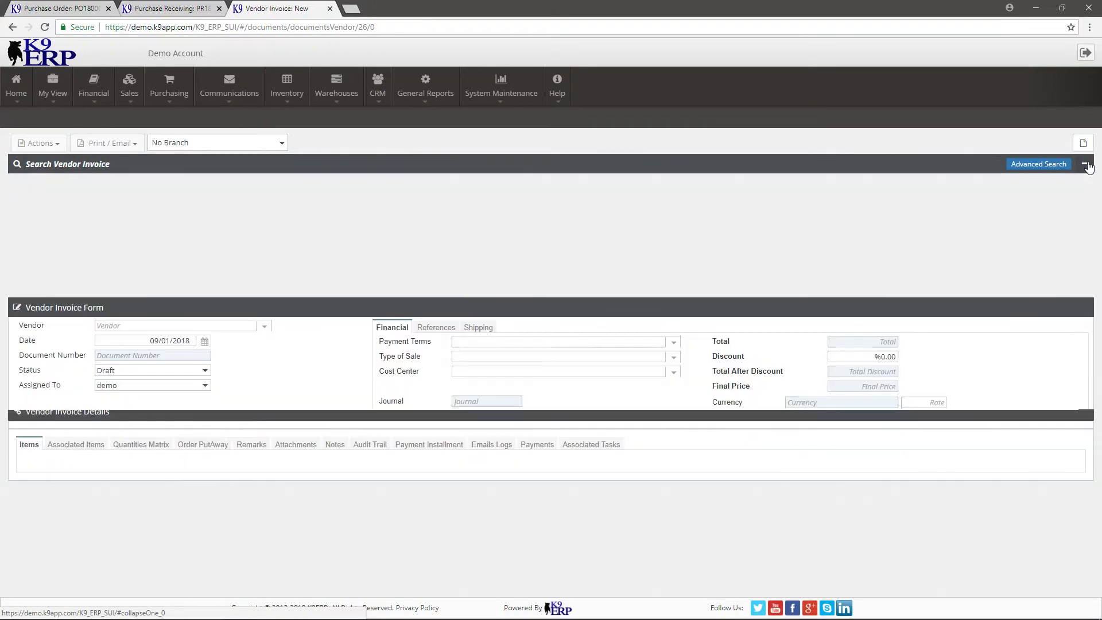
left_click(1089, 160)
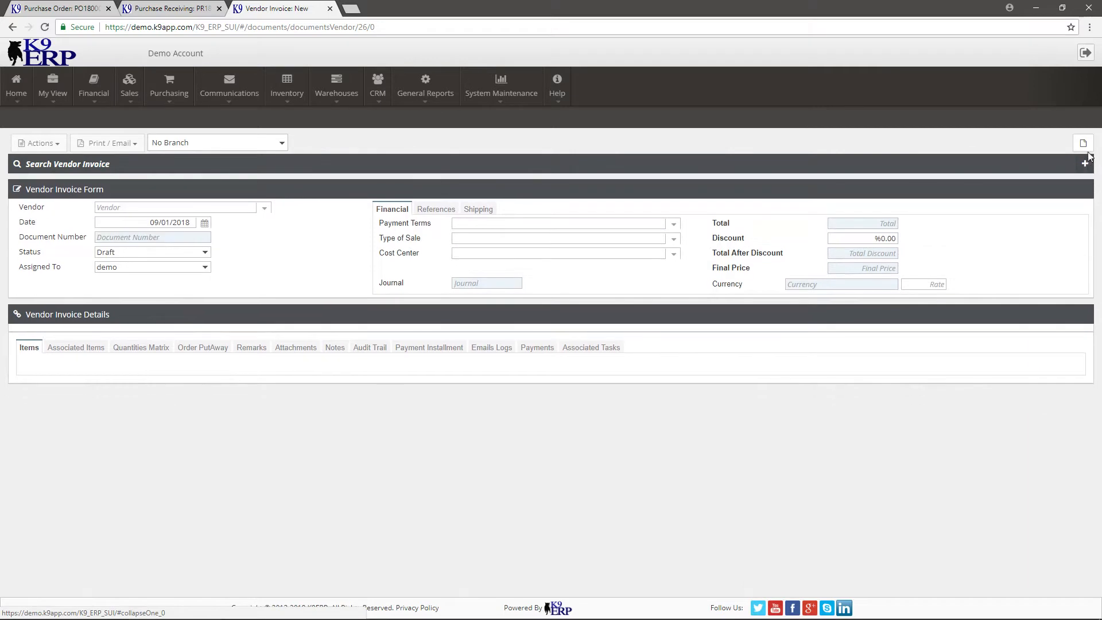
left_click(264, 208)
left_click(233, 222)
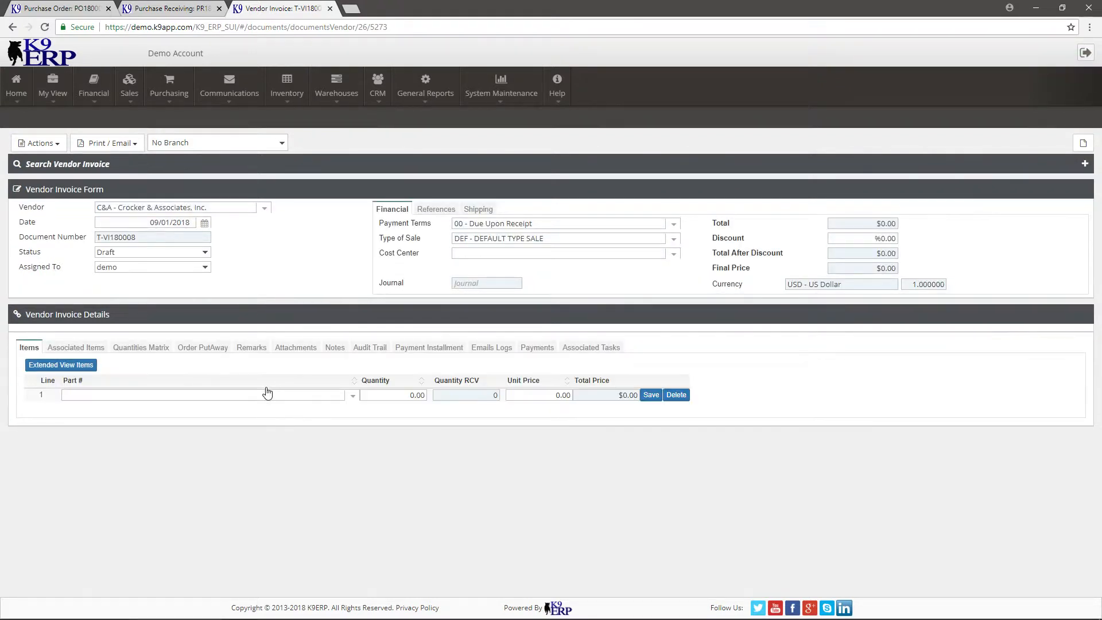
Add part MD1-22-0305 - Aspirator, portable, small with quantity 1 and unit price 2500, save the line and dismiss the notifications.
left_click(353, 396)
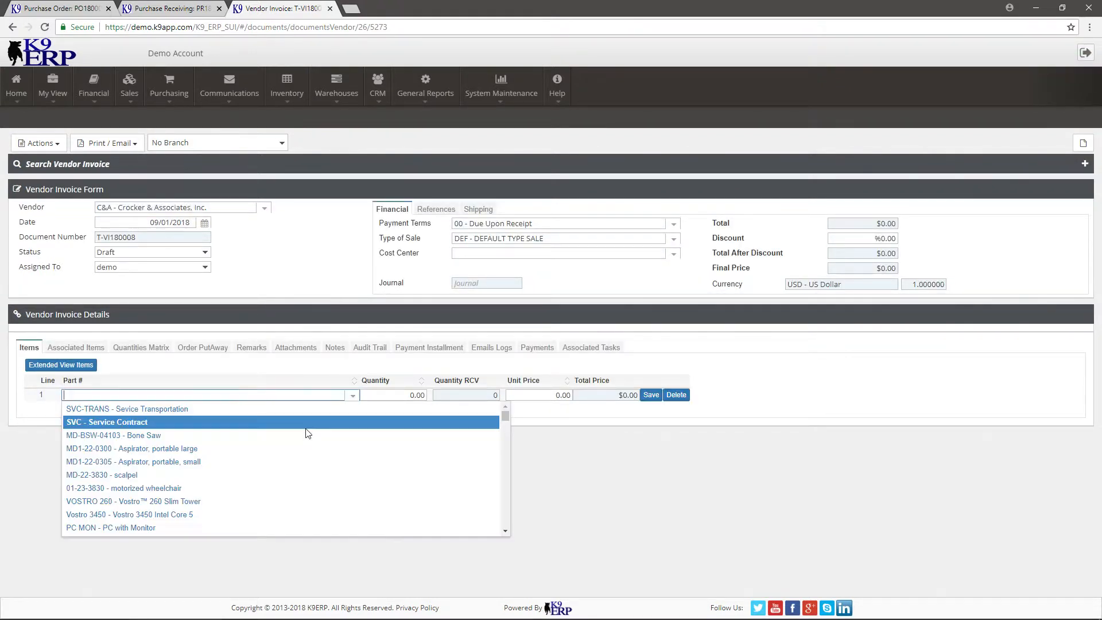
left_click(282, 461)
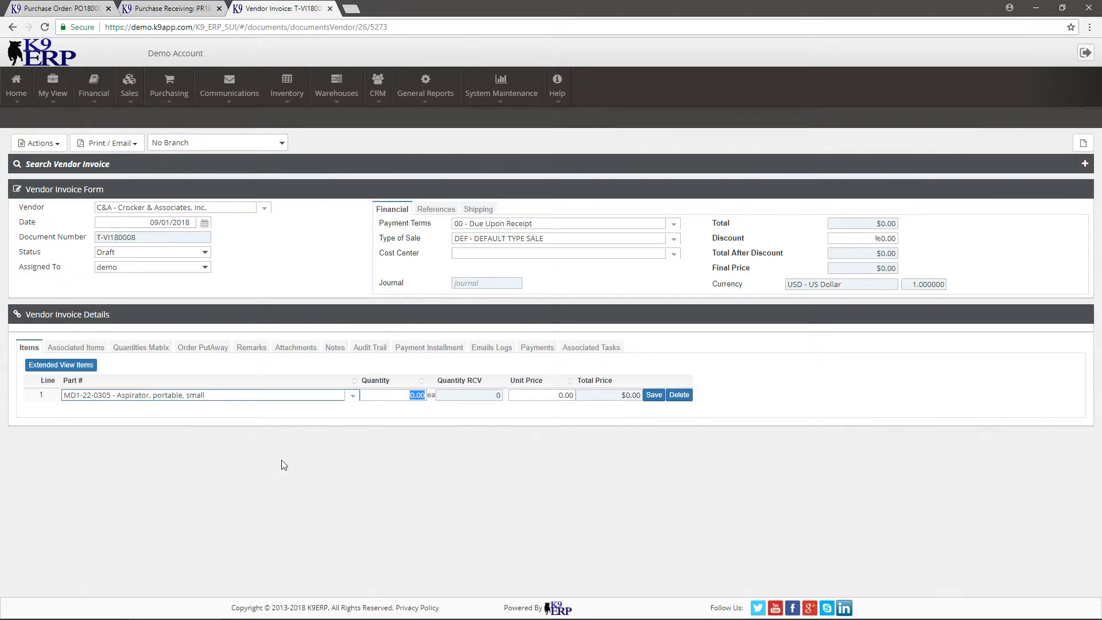
type("1")
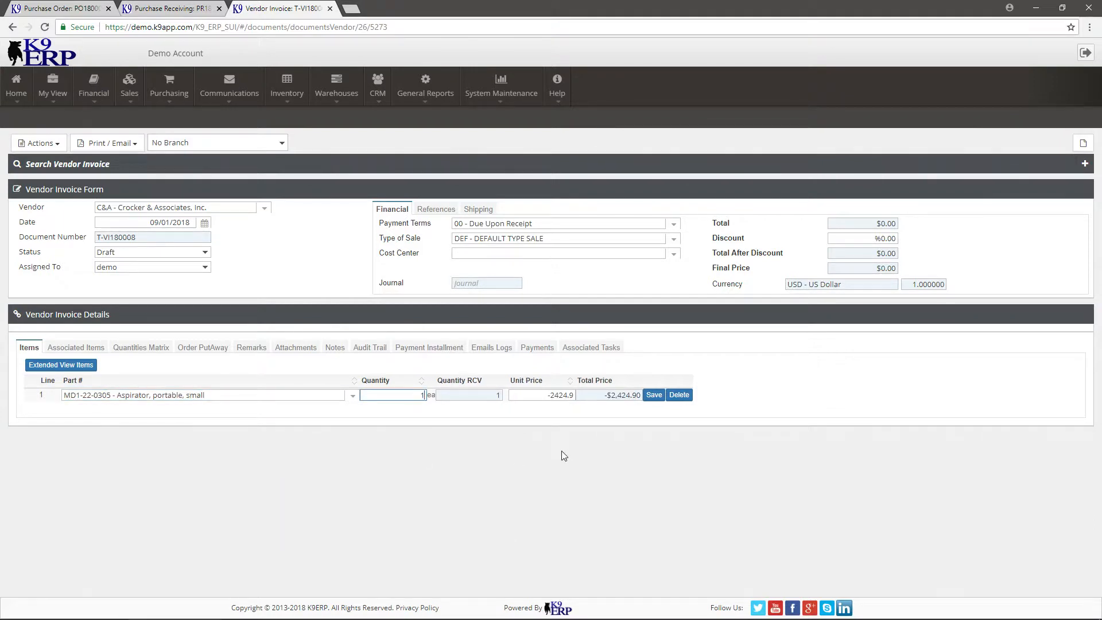
left_click(654, 395)
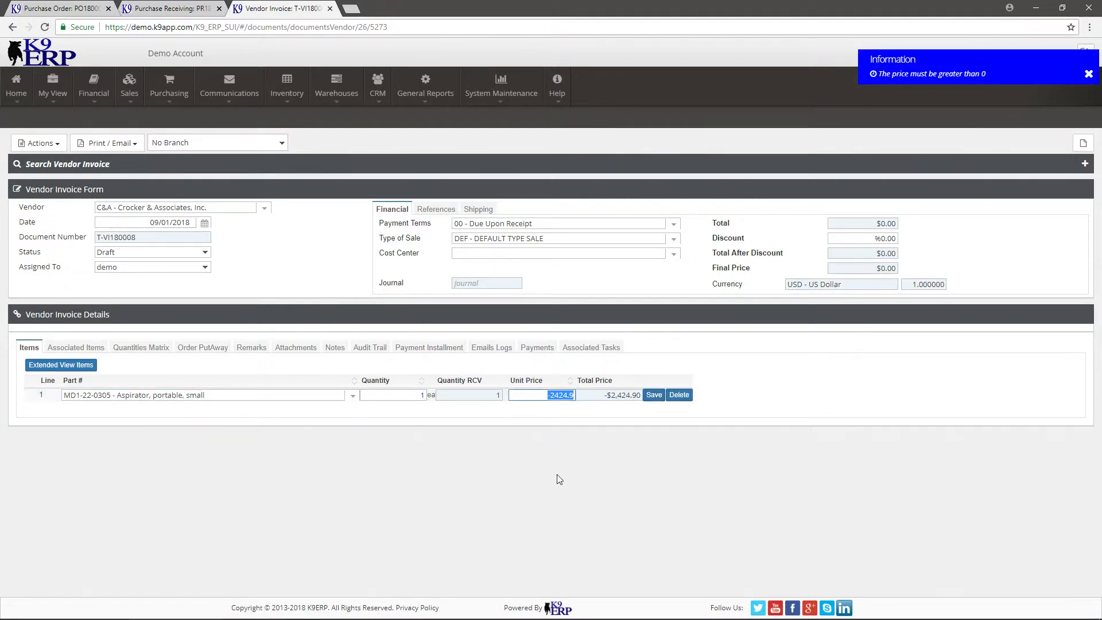
type("2500")
left_click(654, 395)
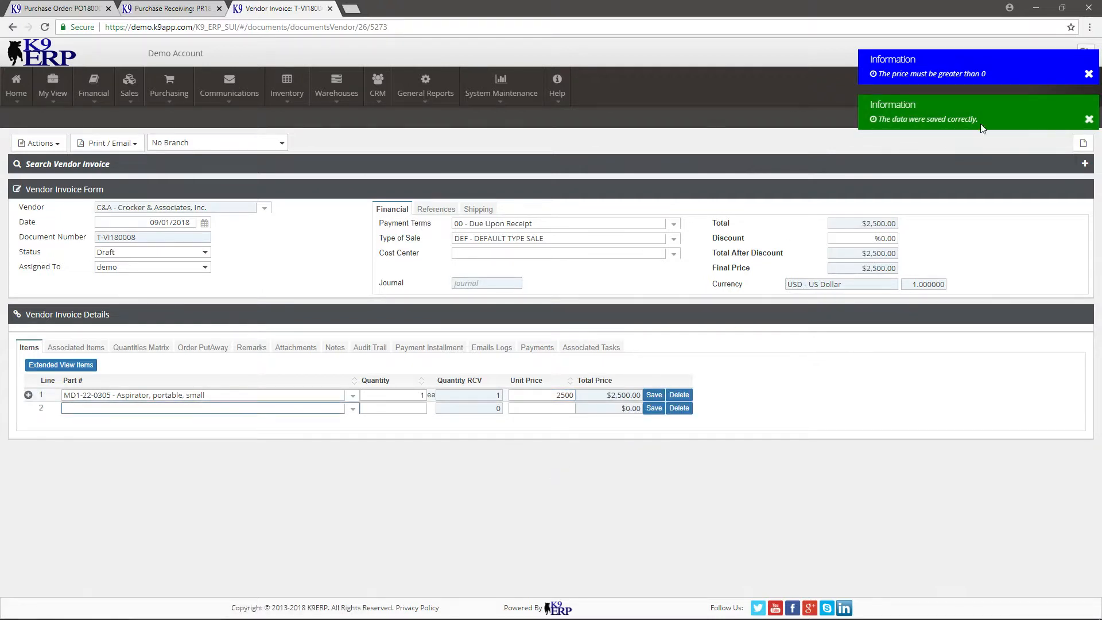
left_click(1089, 76)
left_click(1088, 75)
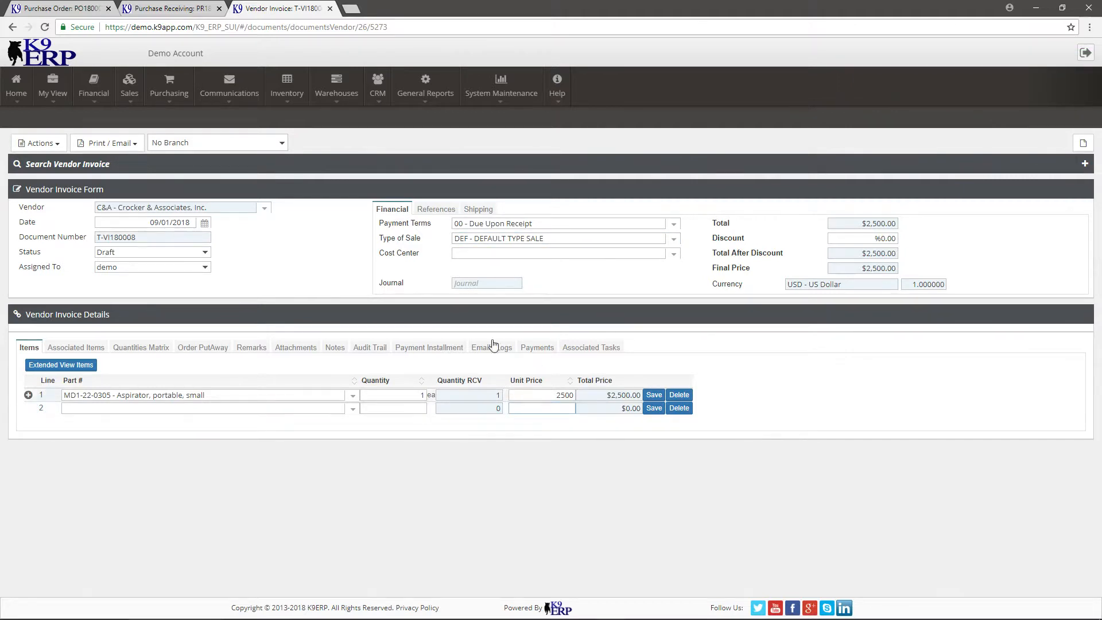
Enter 6543 as the vendor invoice reference and set the vendor invoice's status to Posted.
left_click(144, 255)
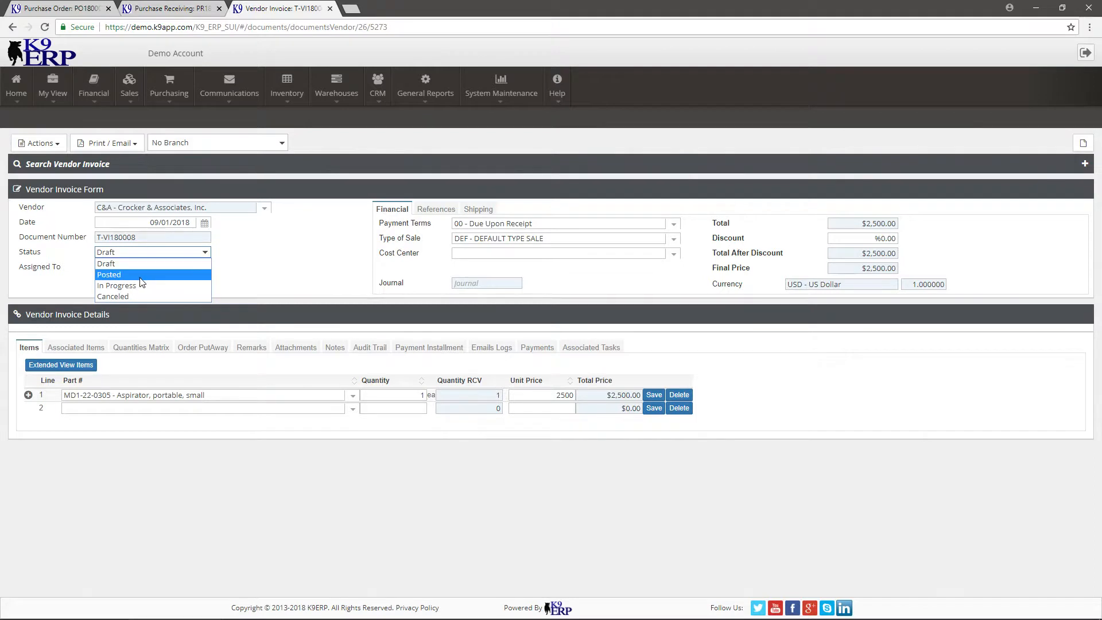
left_click(141, 277)
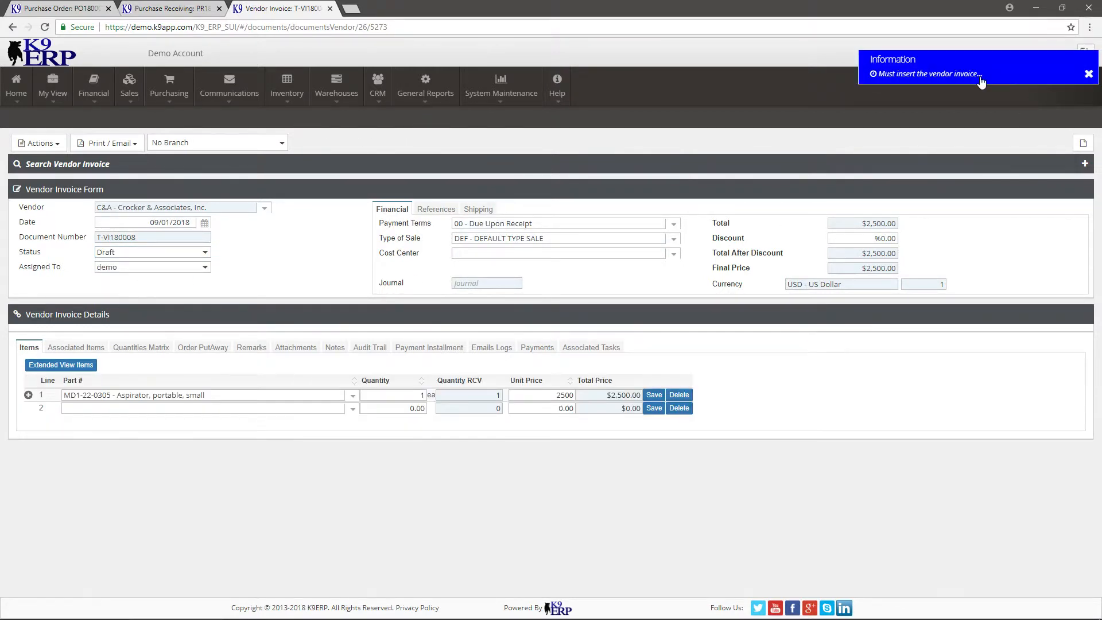
left_click(434, 210)
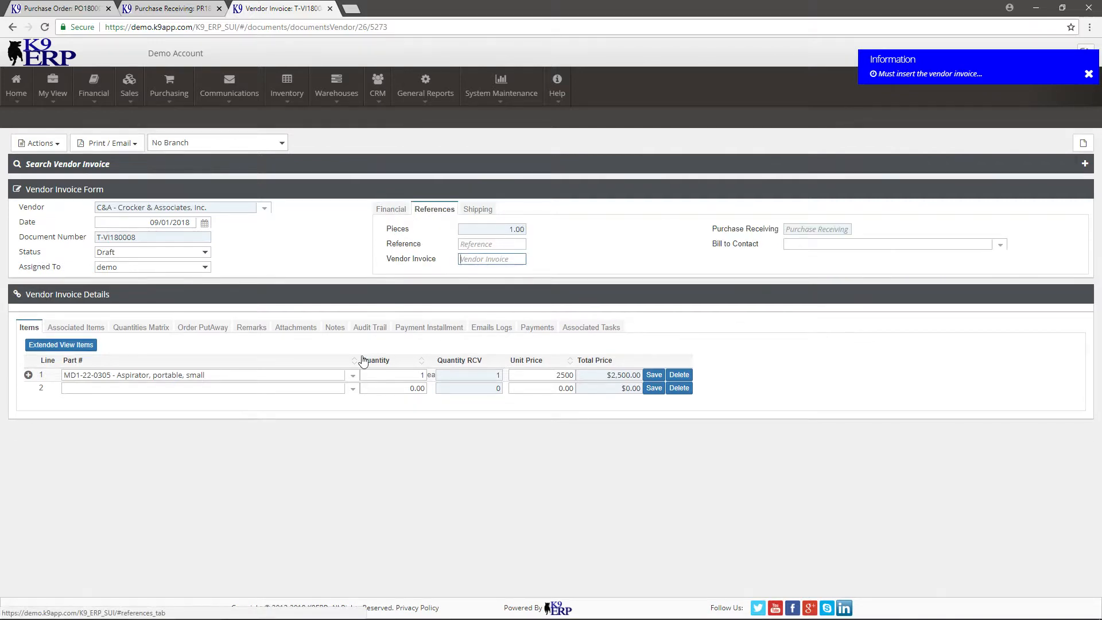
type("6543")
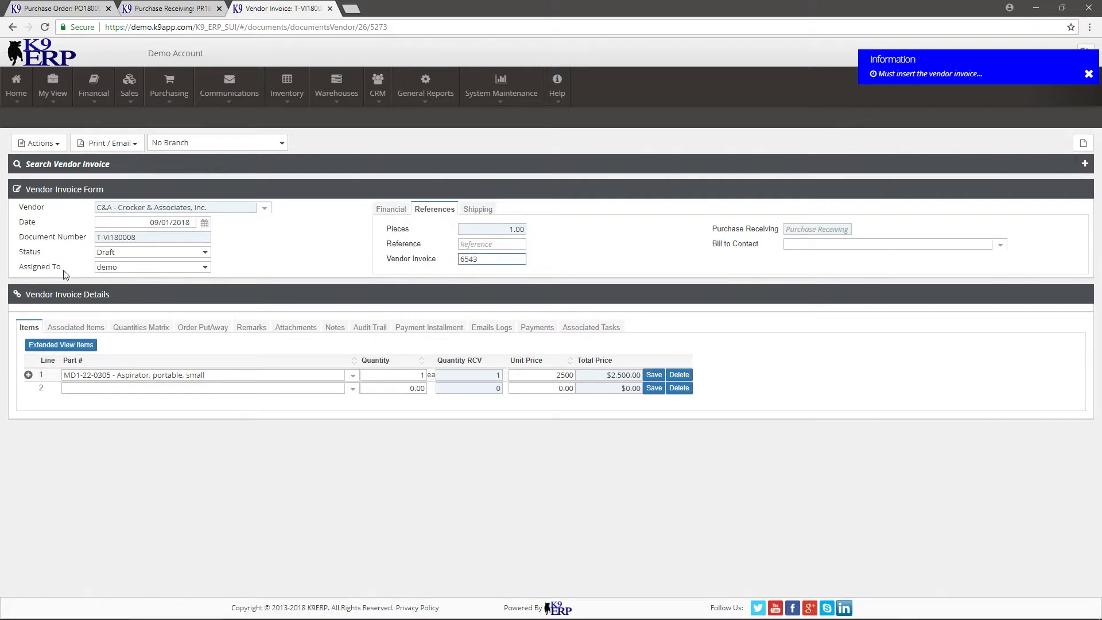
left_click(133, 252)
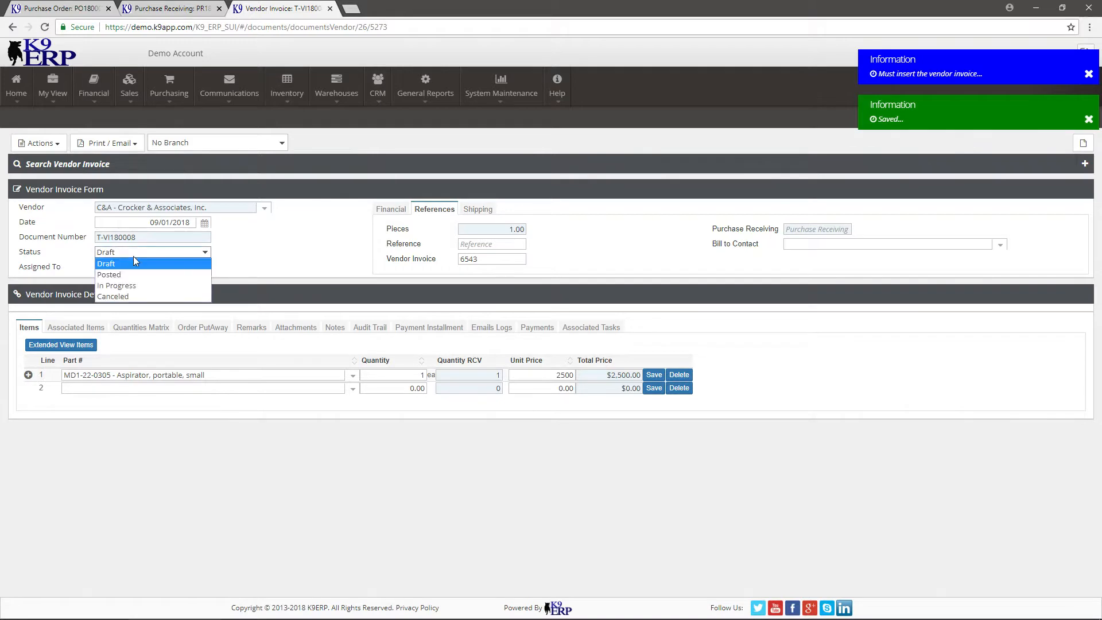
left_click(121, 275)
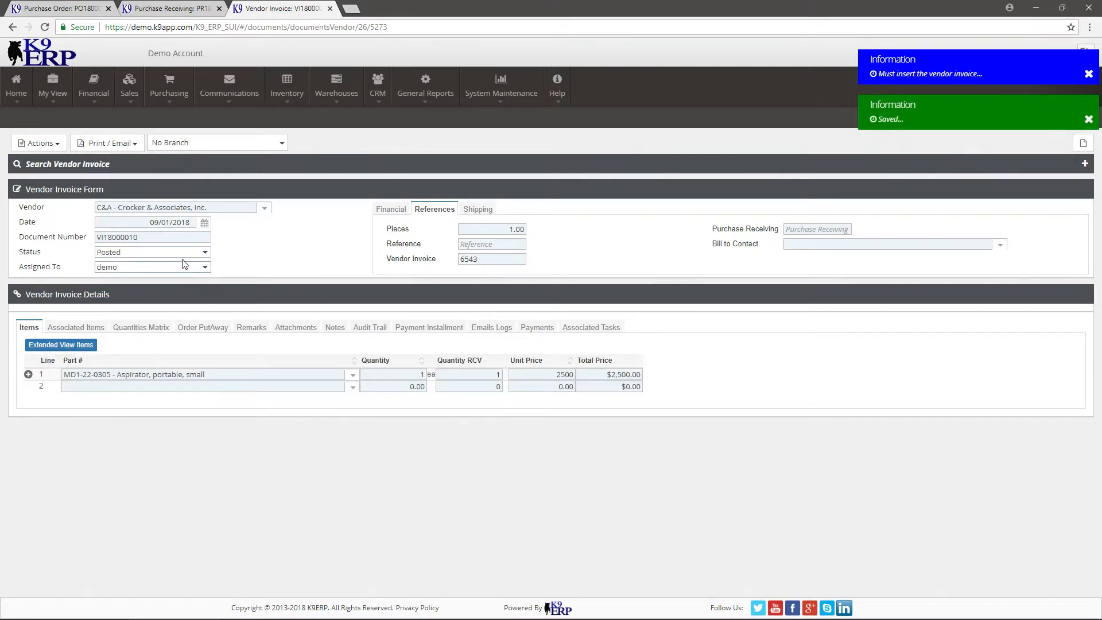
Review the posted vendor invoice's journal entry, and close both the invoice and the entry.
left_click(392, 210)
right_click(479, 287)
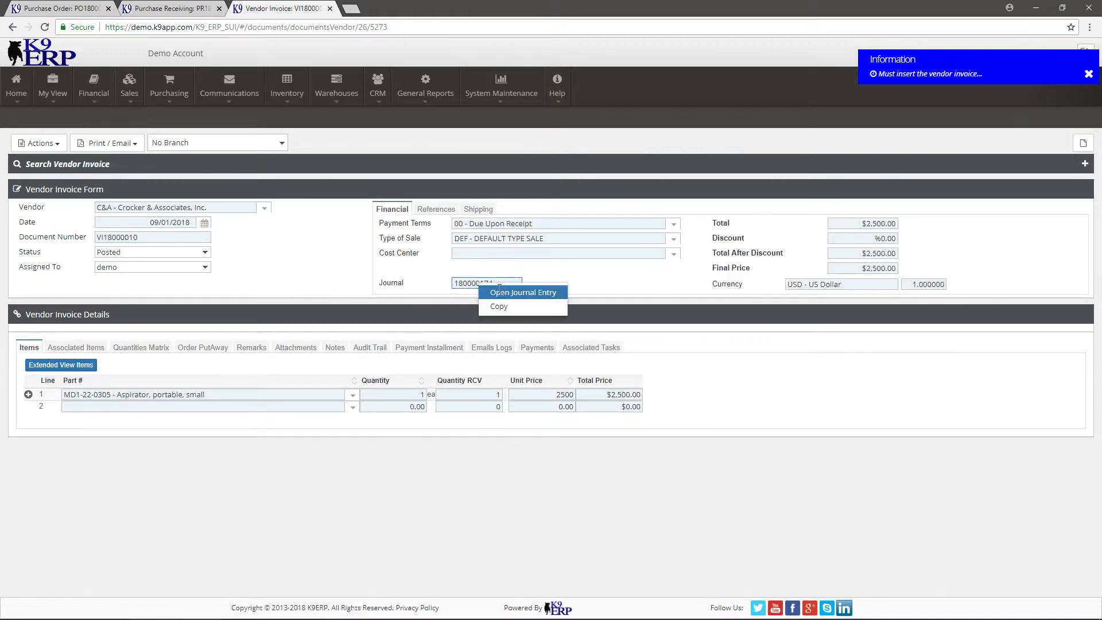
left_click(505, 293)
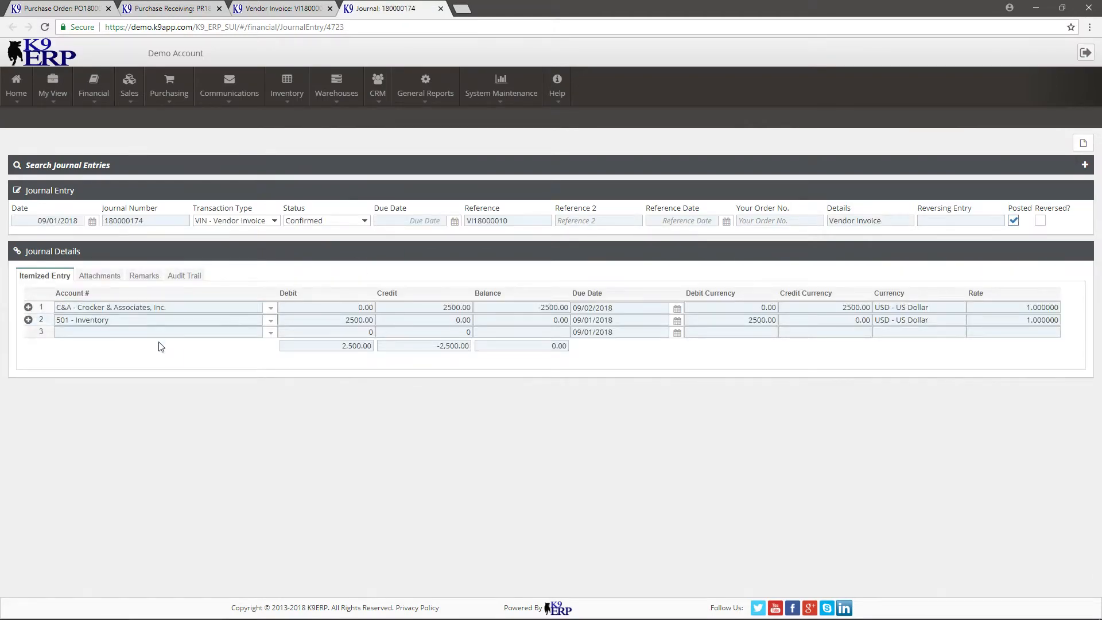
left_click(330, 8)
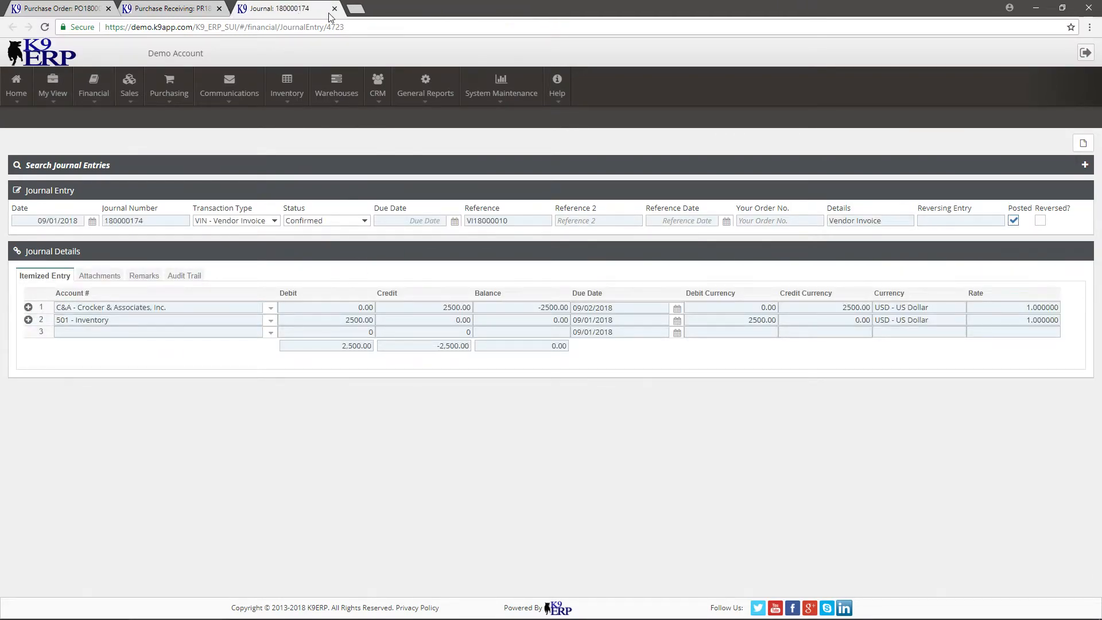
left_click(330, 9)
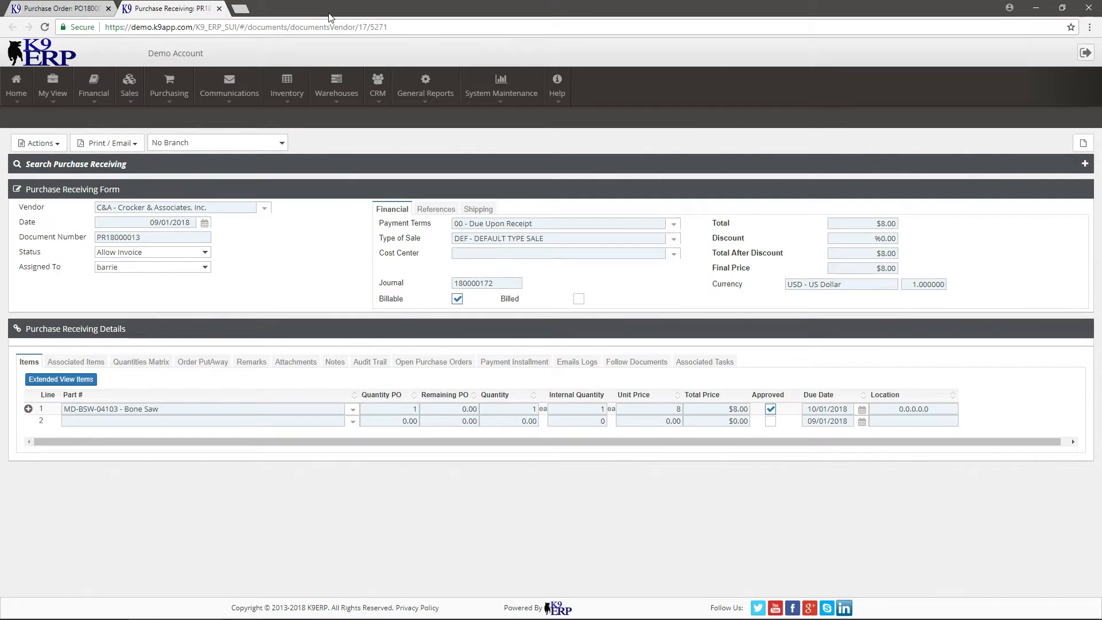
Open a new purchase order and choose C&A - Crocker & Associates, Inc. as its vendor.
left_click(169, 86)
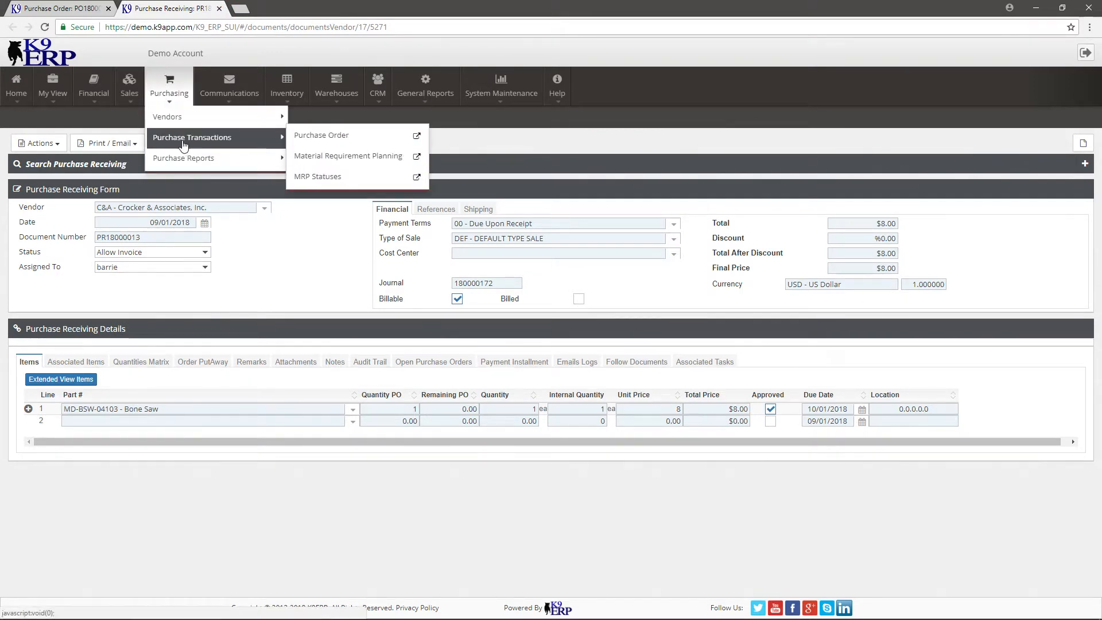
mouse_move(237, 122)
mouse_move(172, 139)
left_click(314, 138)
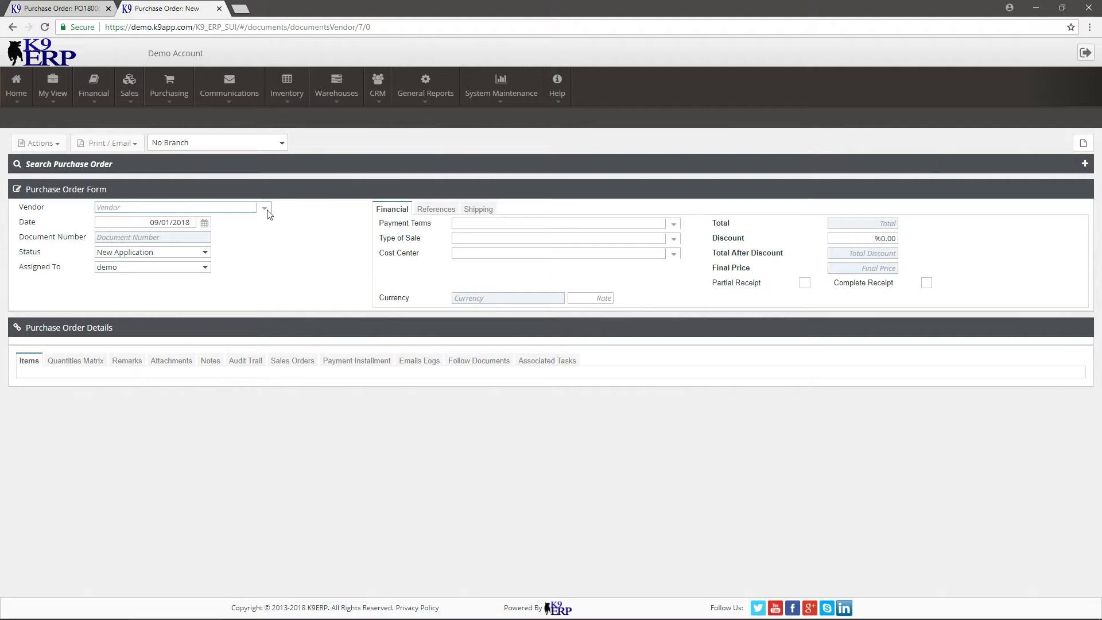
left_click(264, 209)
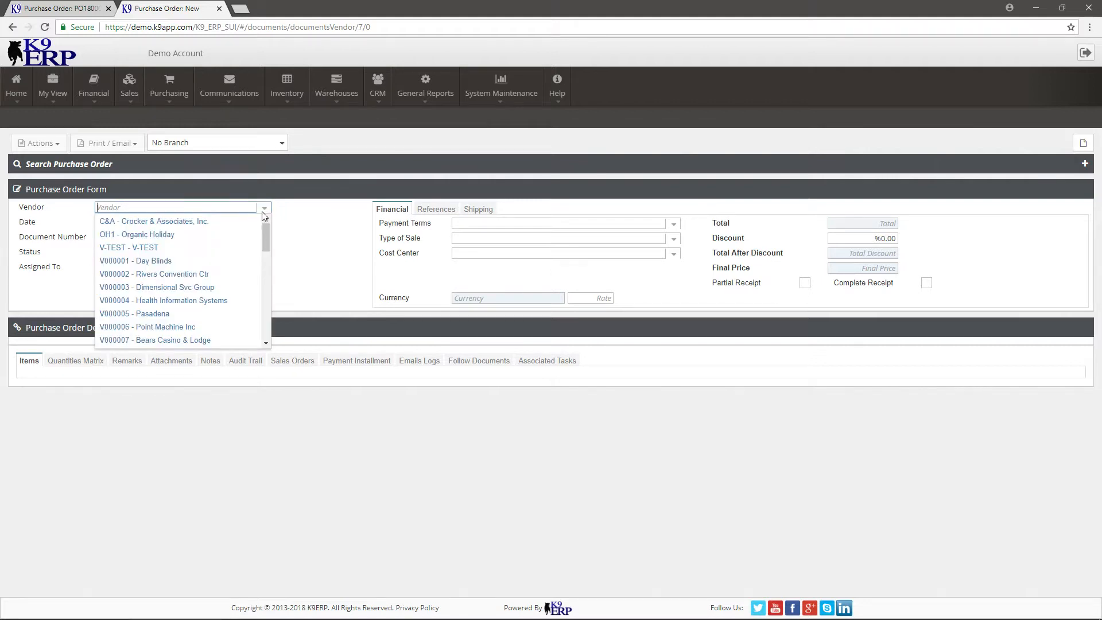
left_click(224, 226)
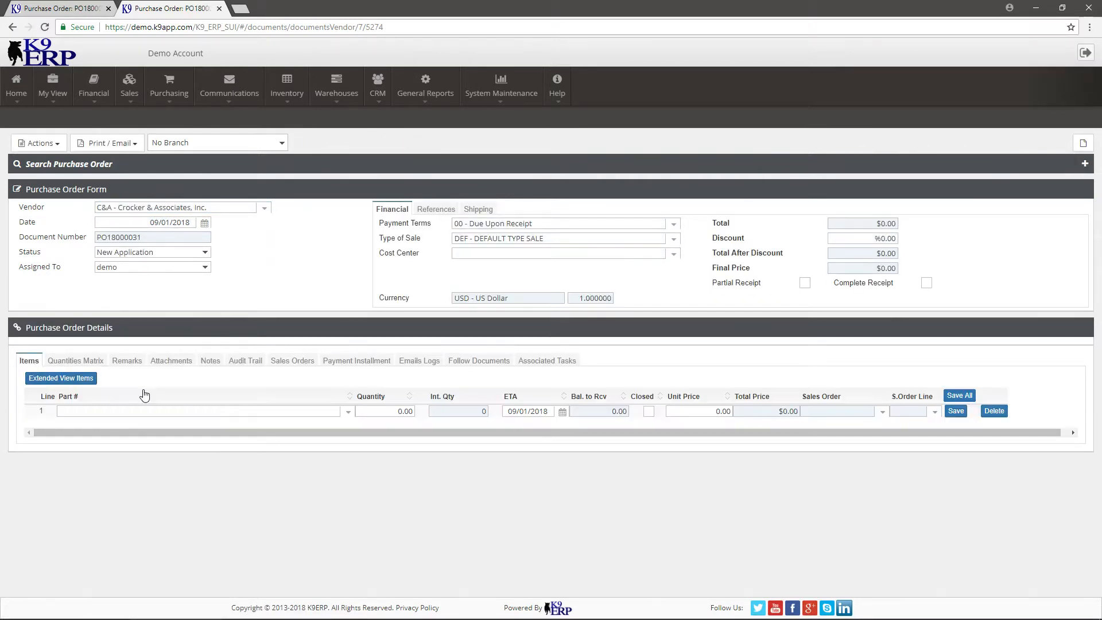
Add part 01-23-3830 - motorized wheelchair with quantity 1, save the line and set the purchase order's status to Approved.
left_click(348, 411)
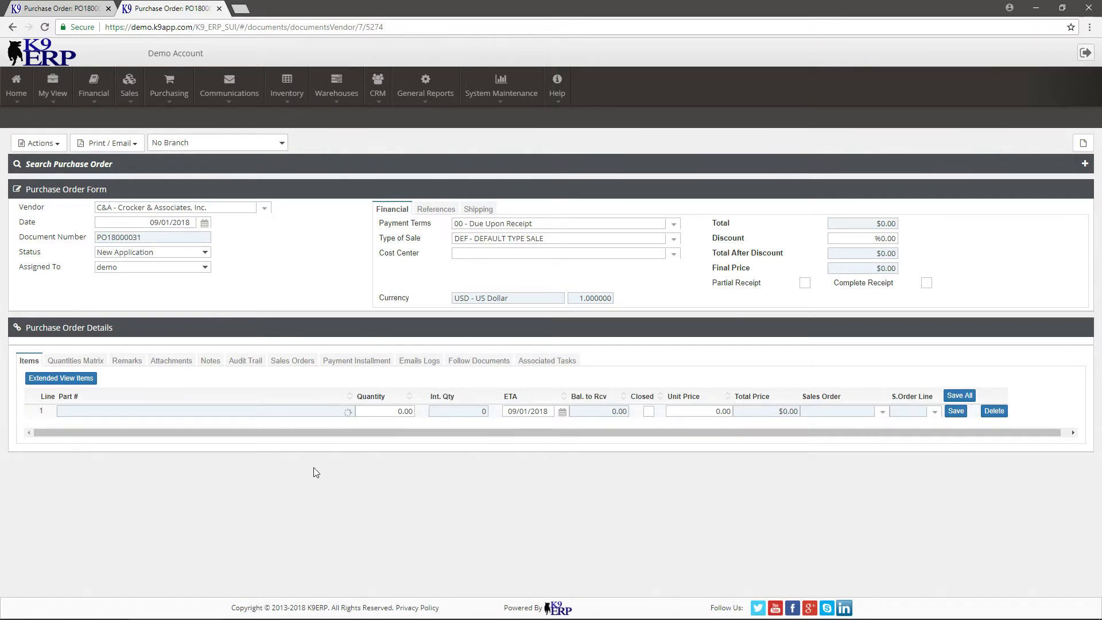
left_click(206, 501)
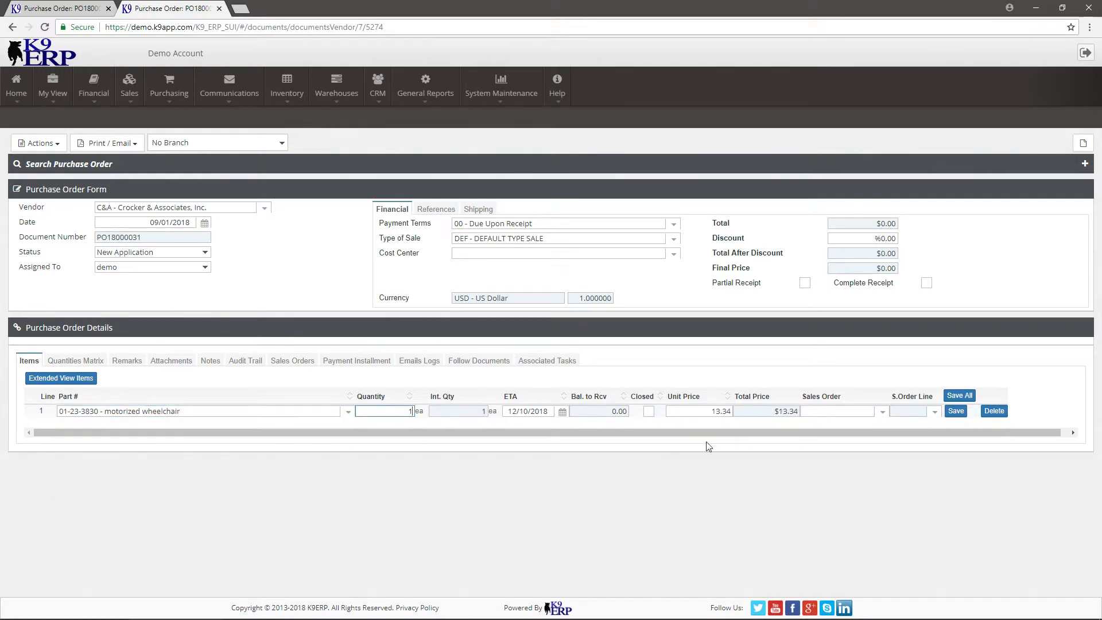
left_click(957, 411)
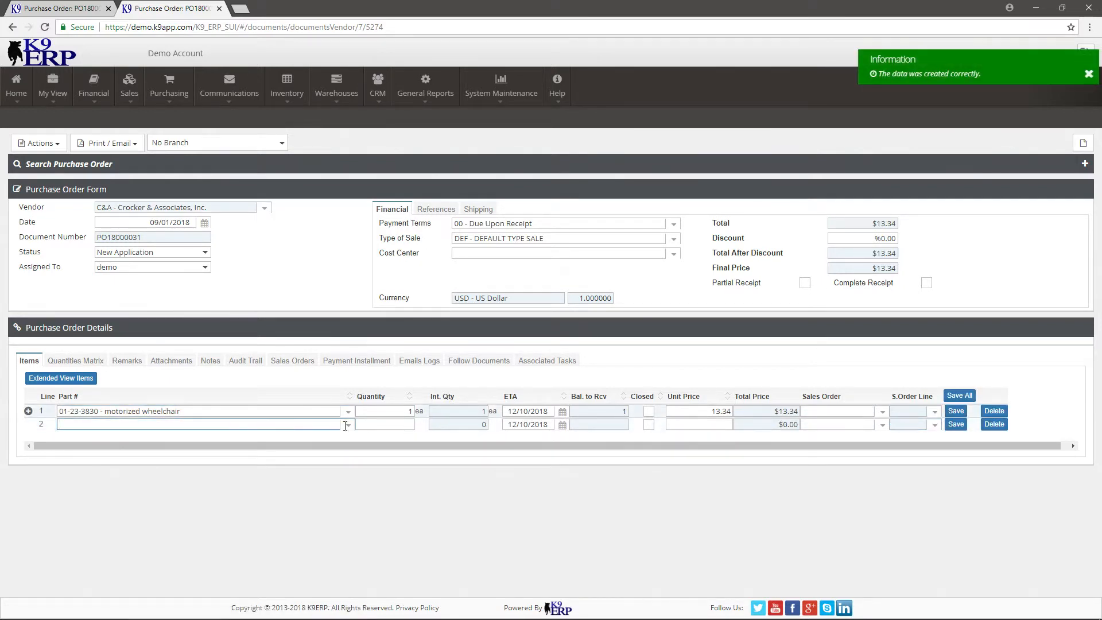
left_click(56, 145)
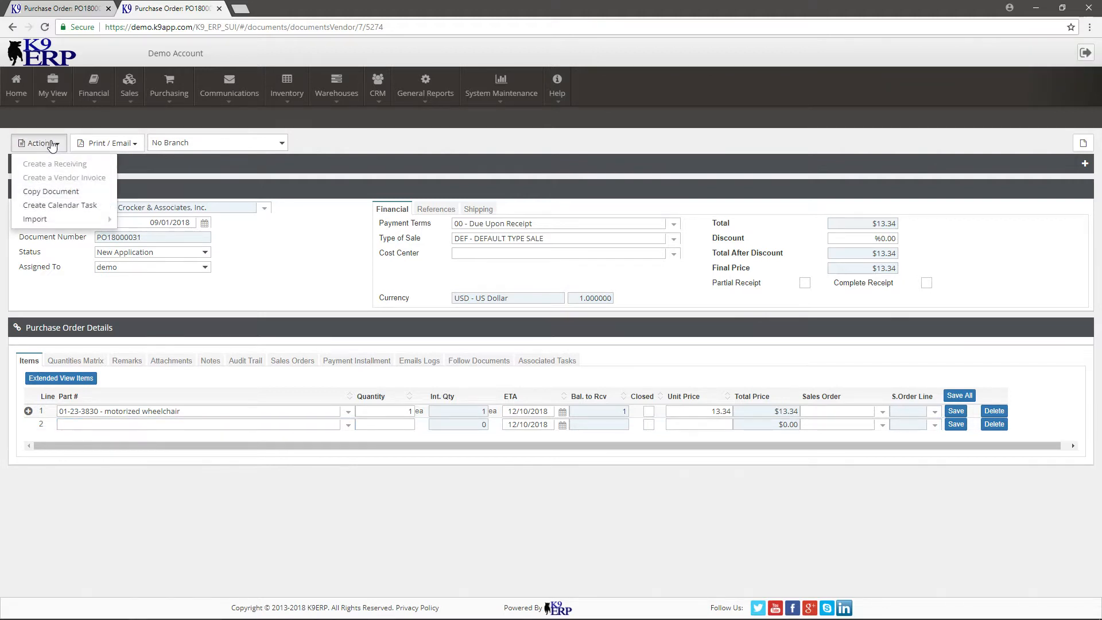
left_click(148, 252)
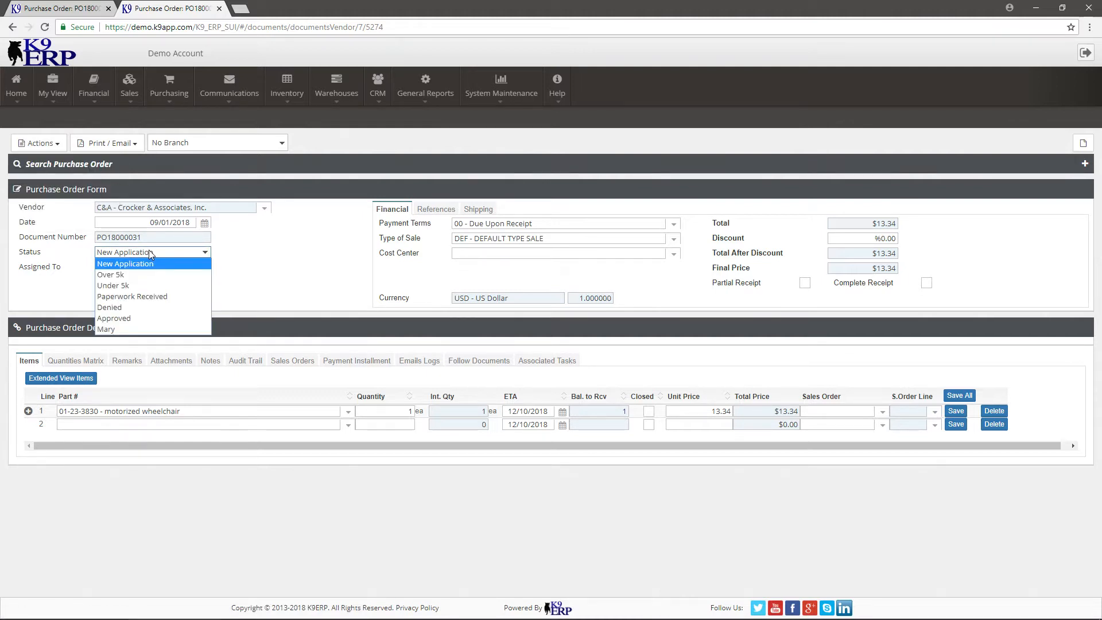
left_click(158, 319)
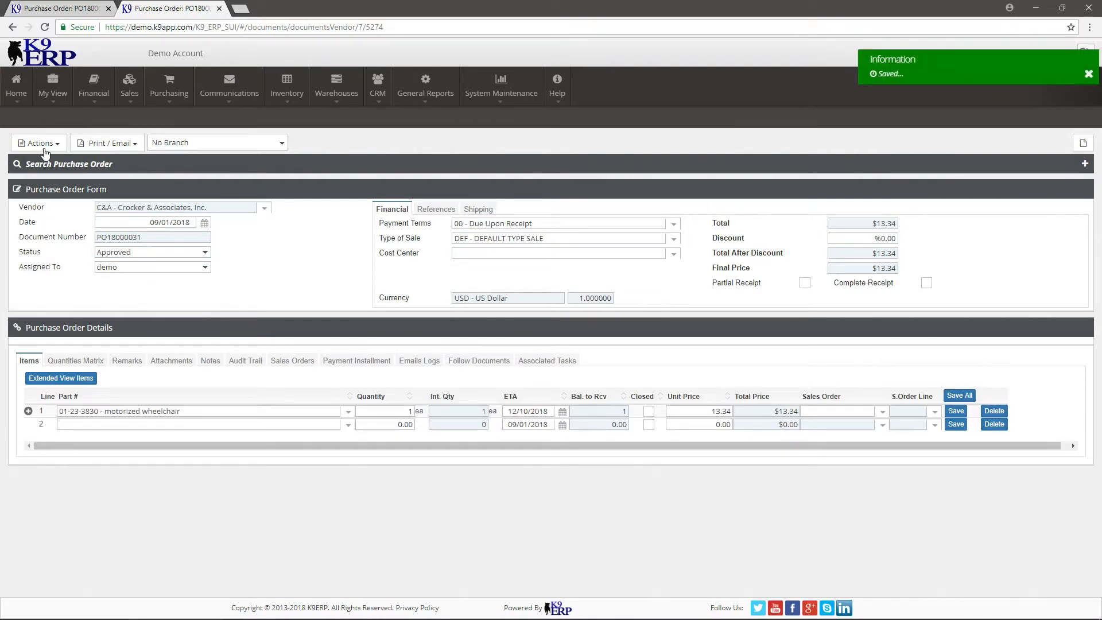
Create a vendor invoice from the approved purchase order and try to set its status to Posted.
left_click(44, 147)
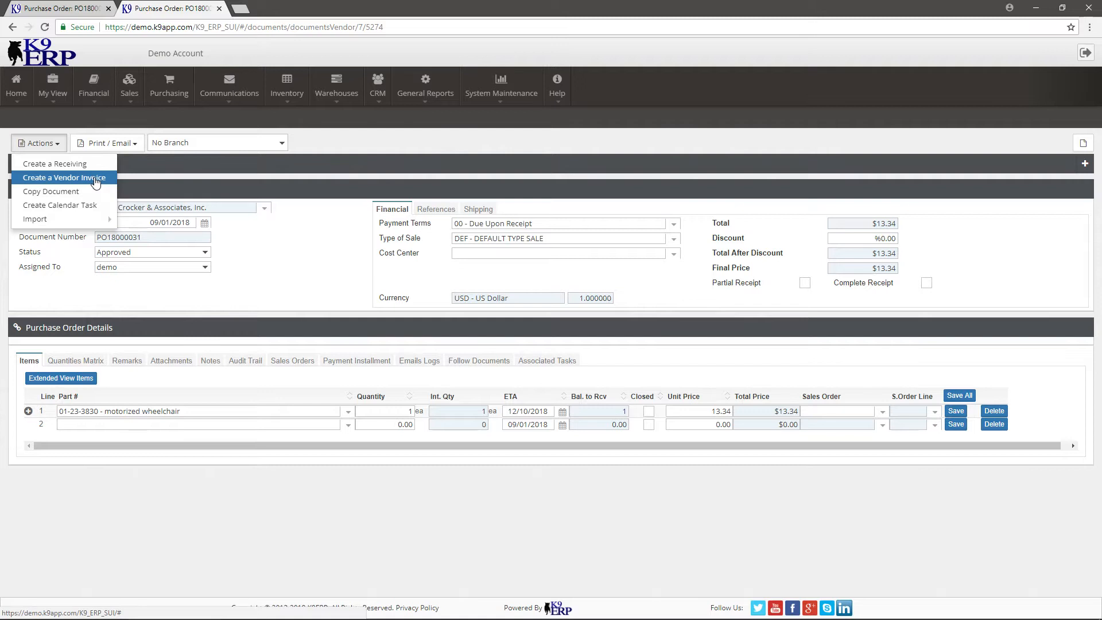
left_click(95, 180)
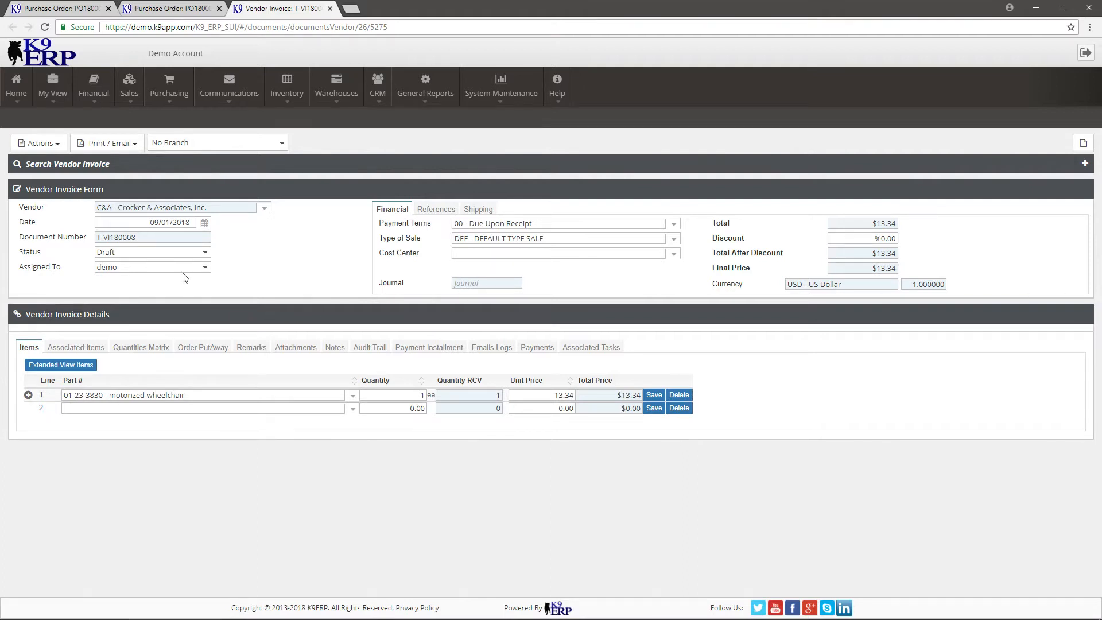
left_click(165, 254)
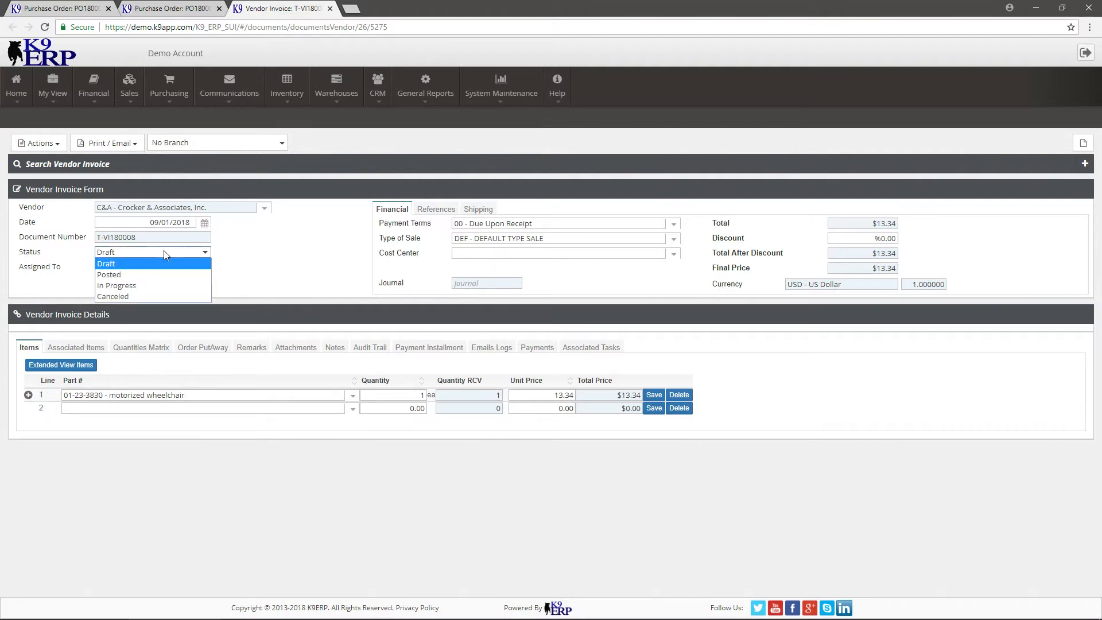
left_click(152, 279)
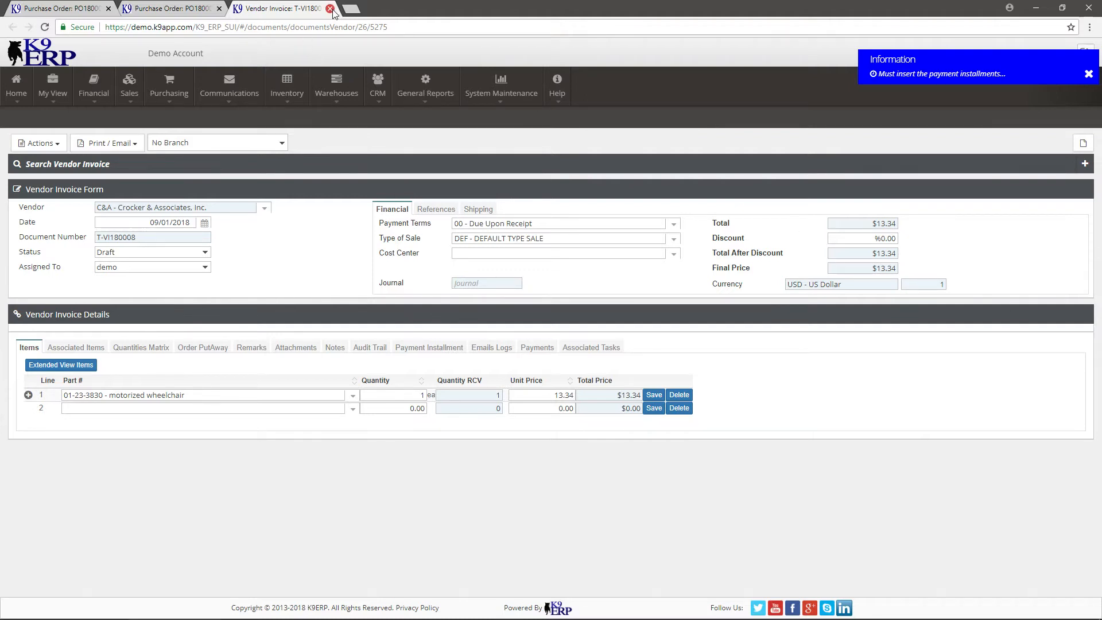
Open a new accounts payable COD invoice and choose C&A - Crocker & Associates, Inc. as its vendor.
left_click(97, 87)
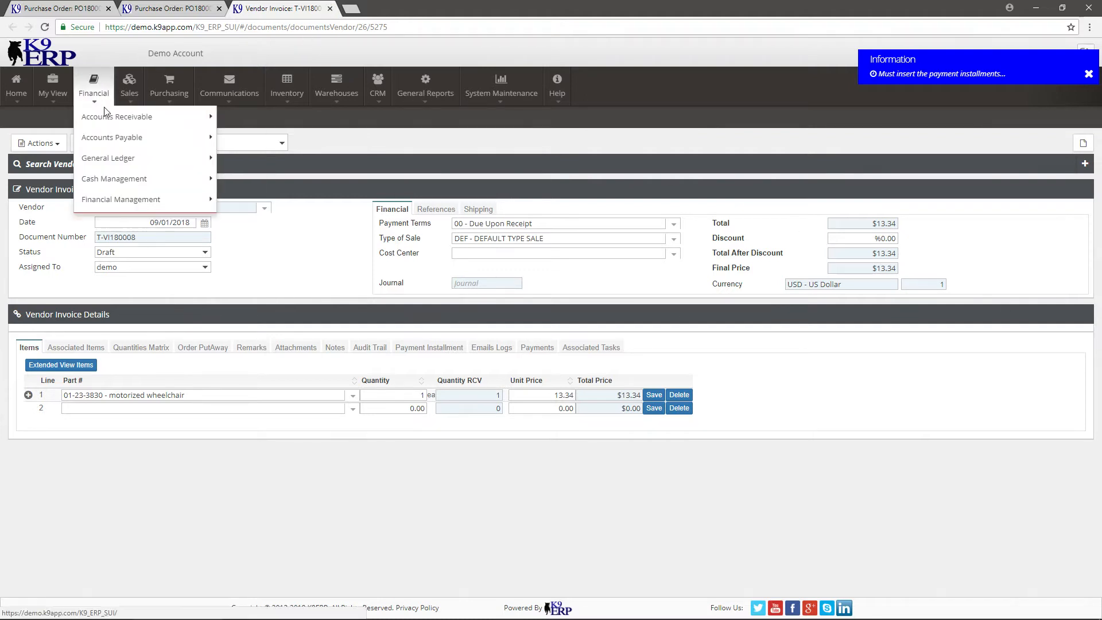
mouse_move(147, 148)
left_click(264, 239)
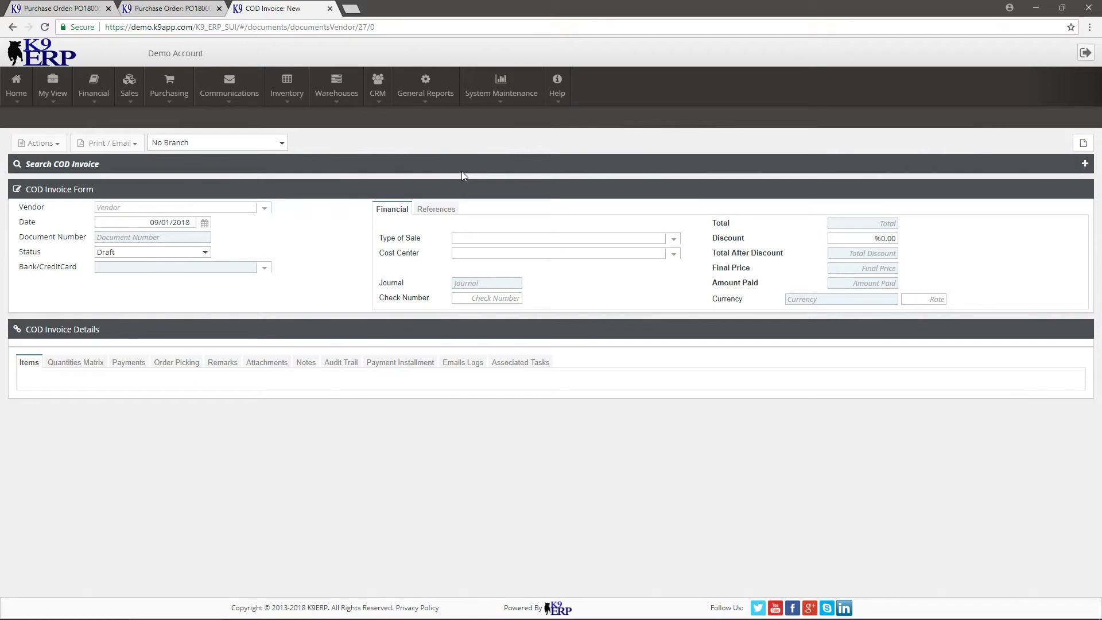
left_click(262, 213)
left_click(242, 216)
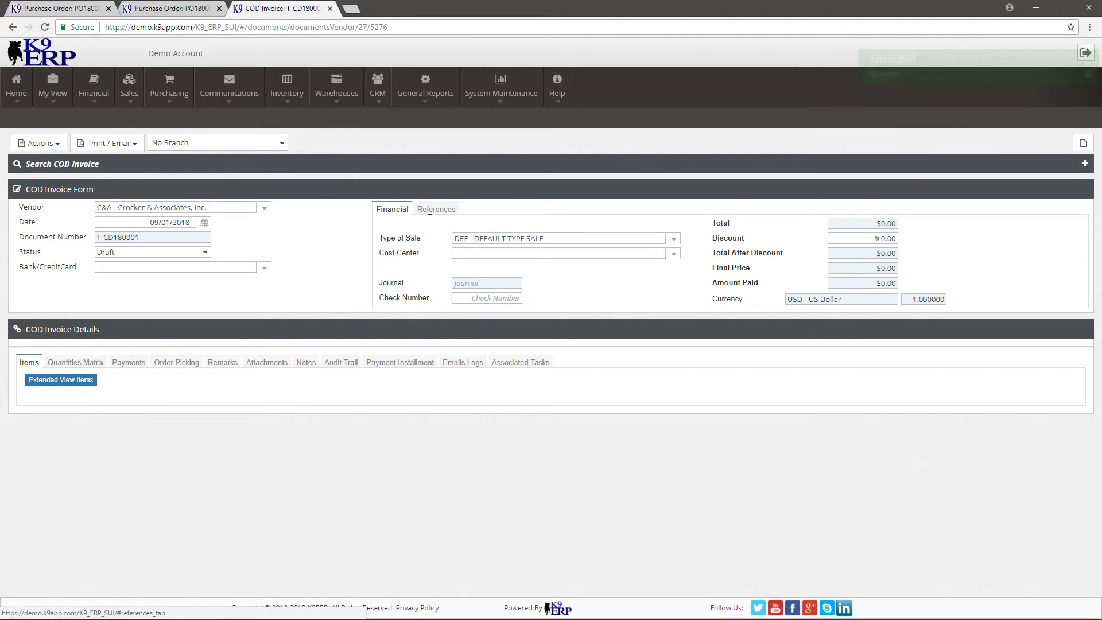
Enter 8765432 as the COD invoice's vendor invoice reference and return to its financial details.
left_click(431, 210)
left_click(827, 245)
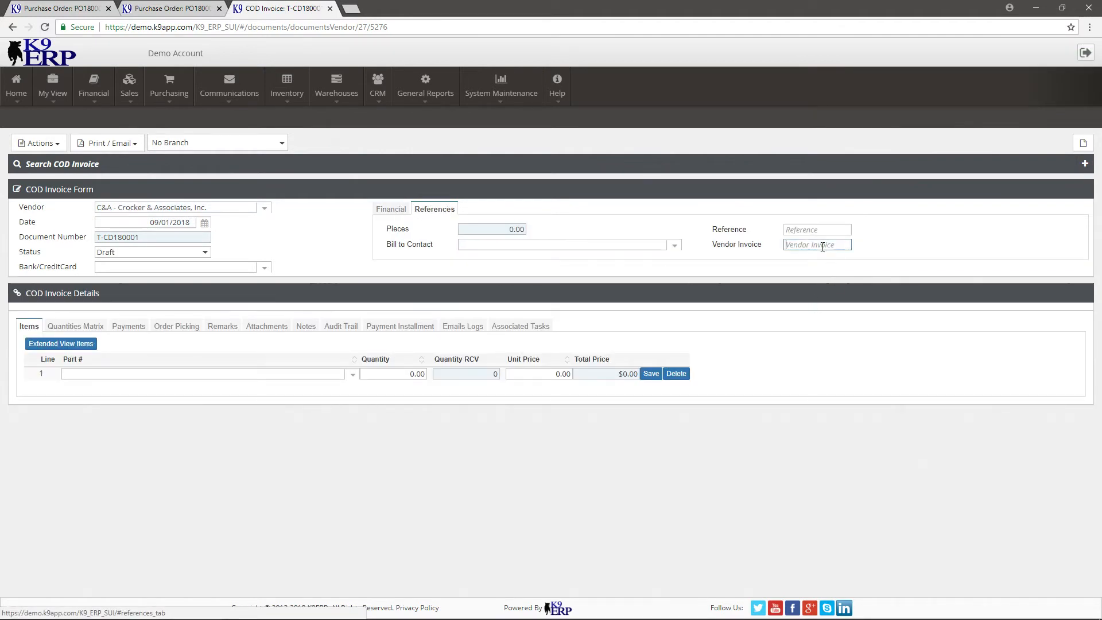
type("8765432")
left_click(391, 209)
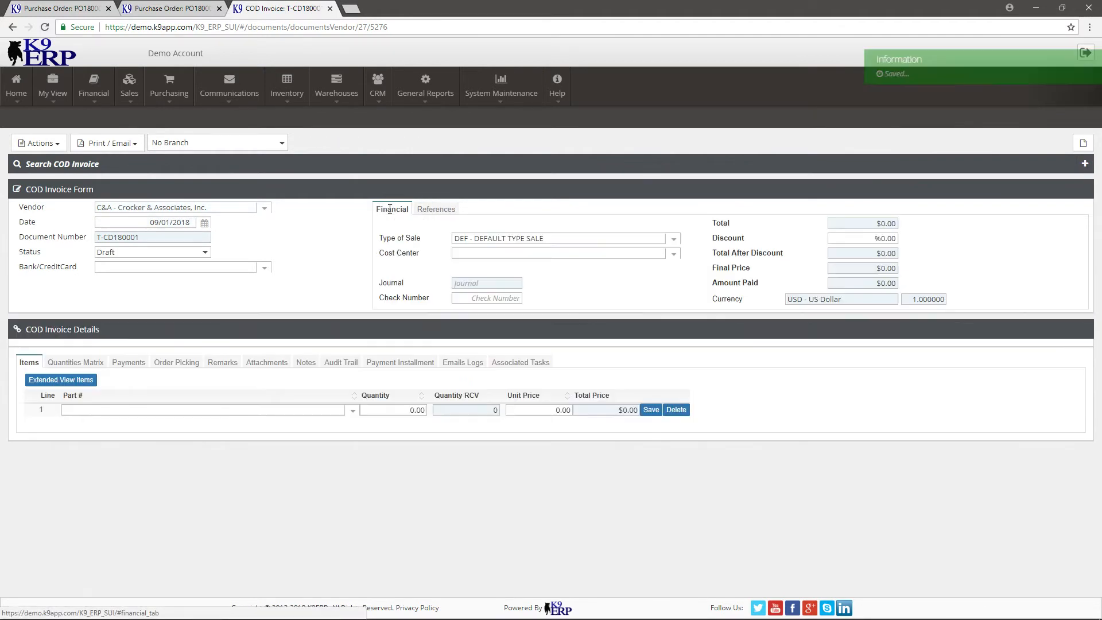
Add part MD-22-3830 - scalpel with quantity 1 and unit price 10, save the line and try to set the COD invoice to Posted.
left_click(354, 410)
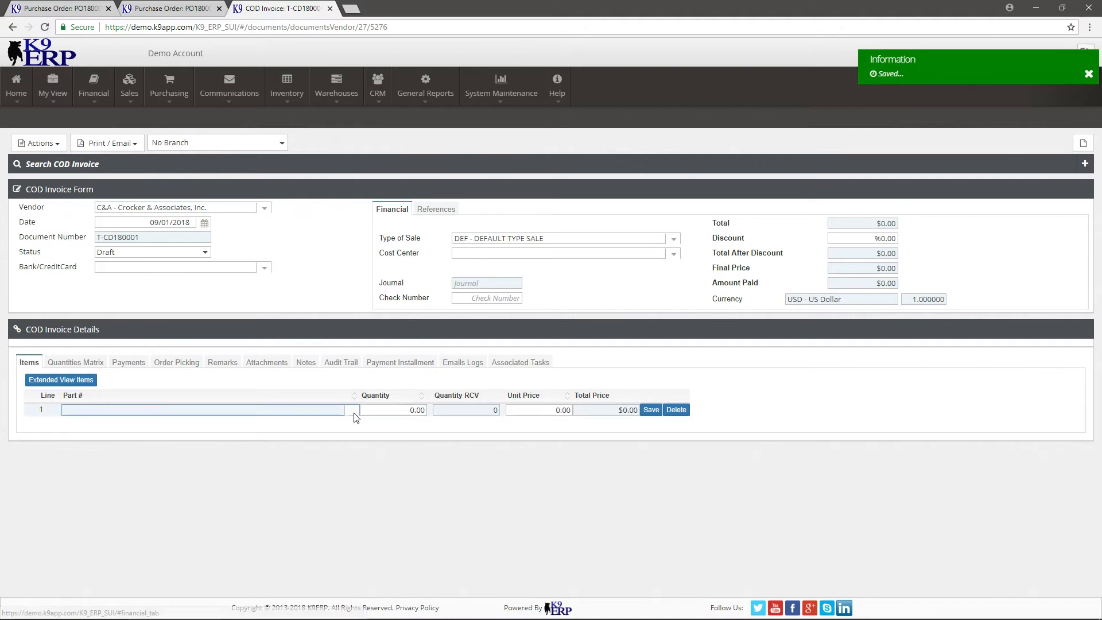
left_click(322, 490)
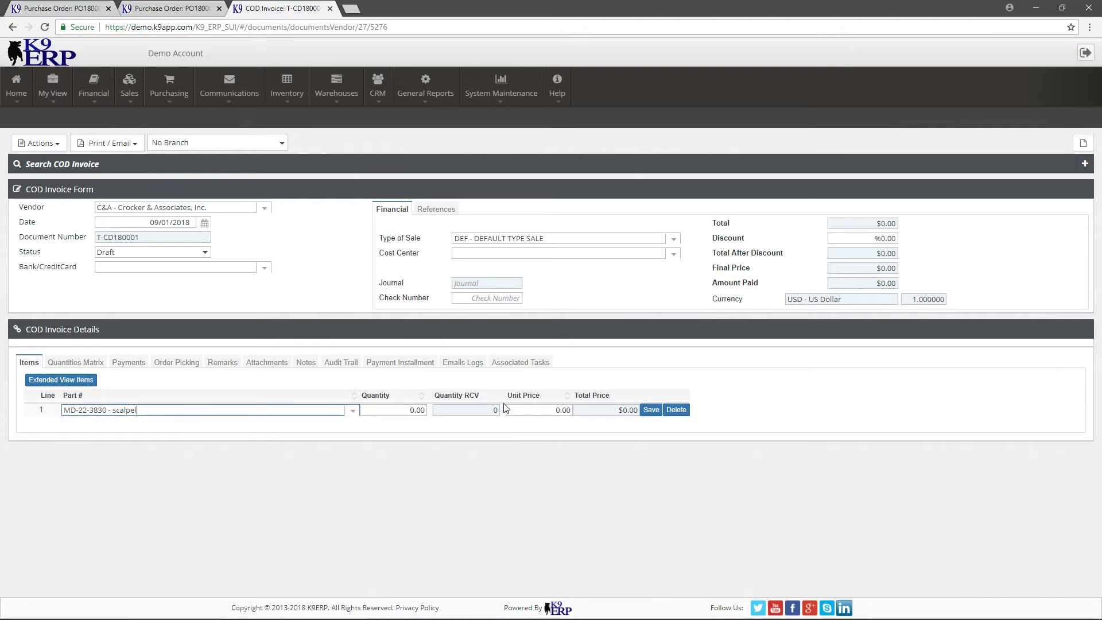
key("Tab")
type("1")
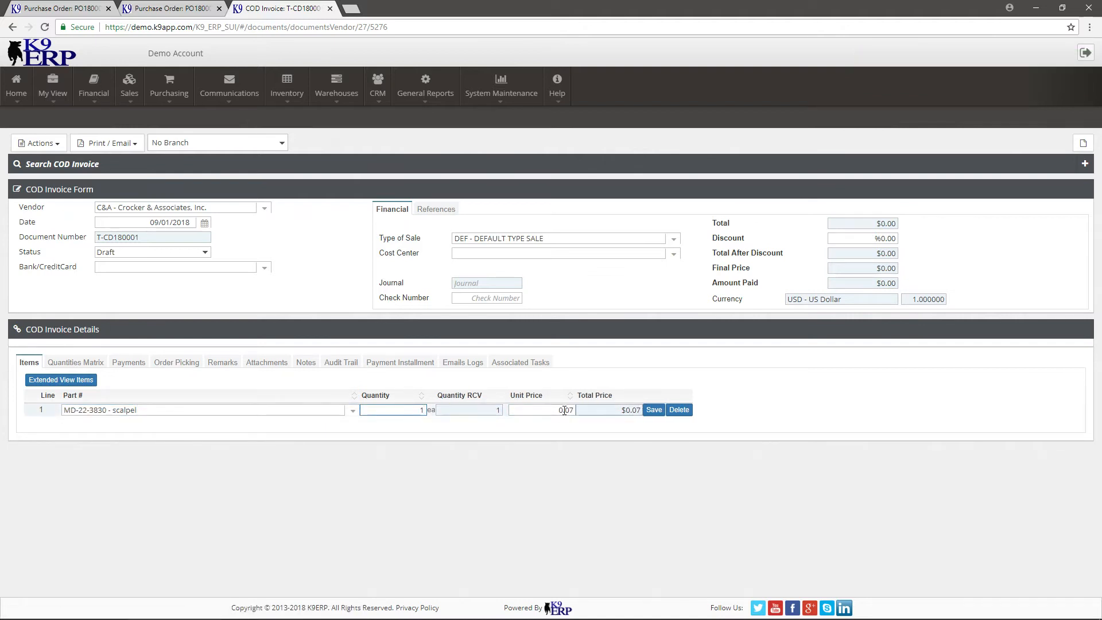
left_click(564, 410)
type("10")
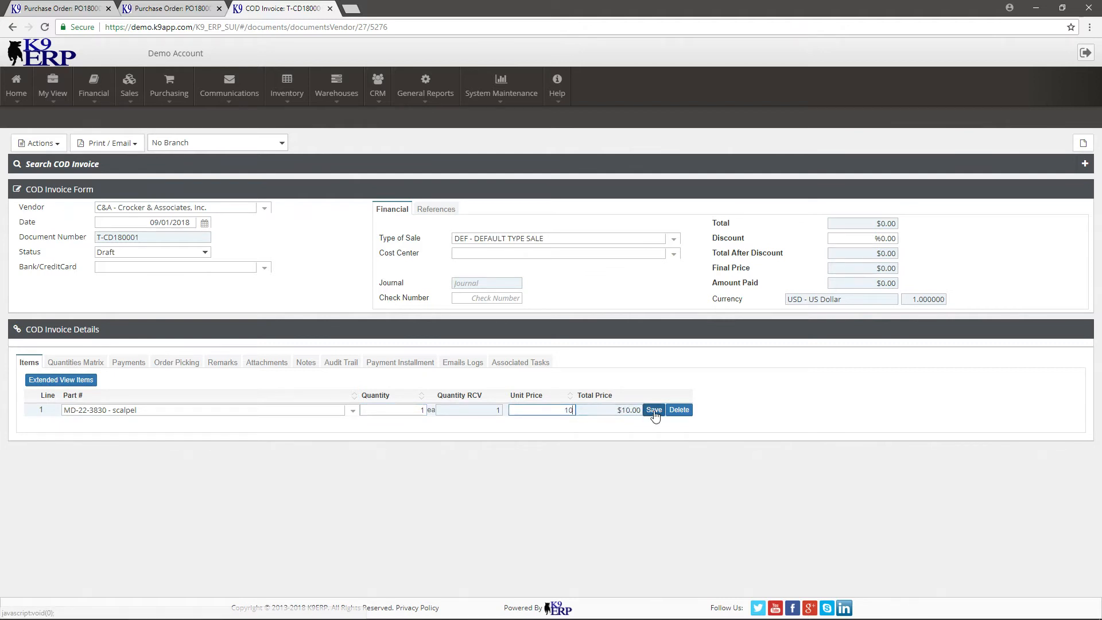
left_click(654, 410)
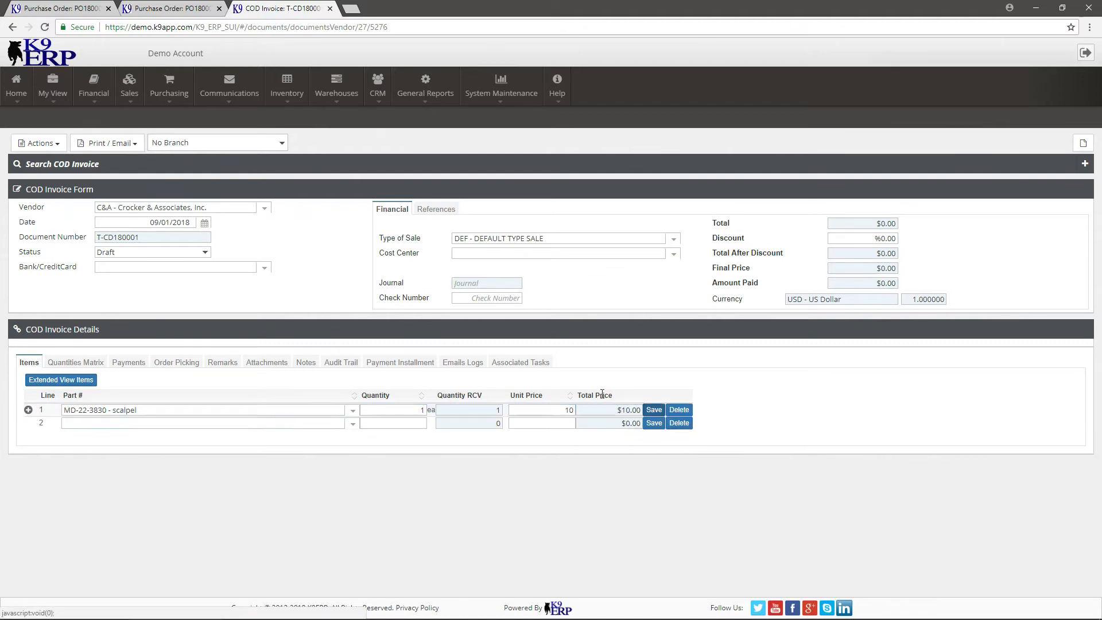
left_click(153, 253)
left_click(140, 282)
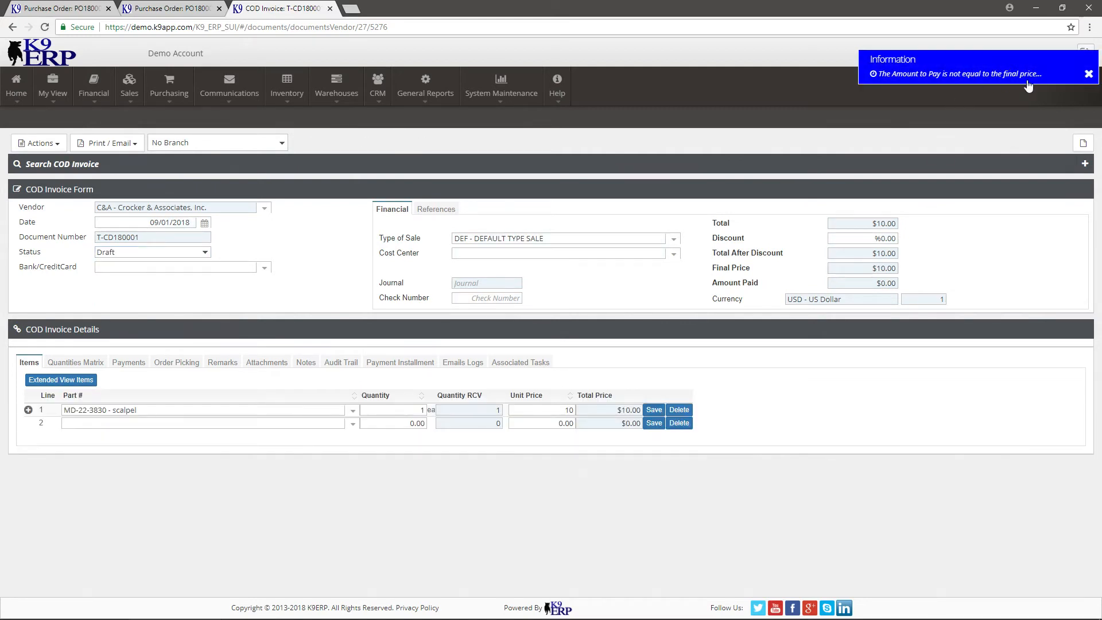
Record a cash payment of 10 on the COD invoice, save the payment line and try to set the invoice to Posted.
left_click(1089, 75)
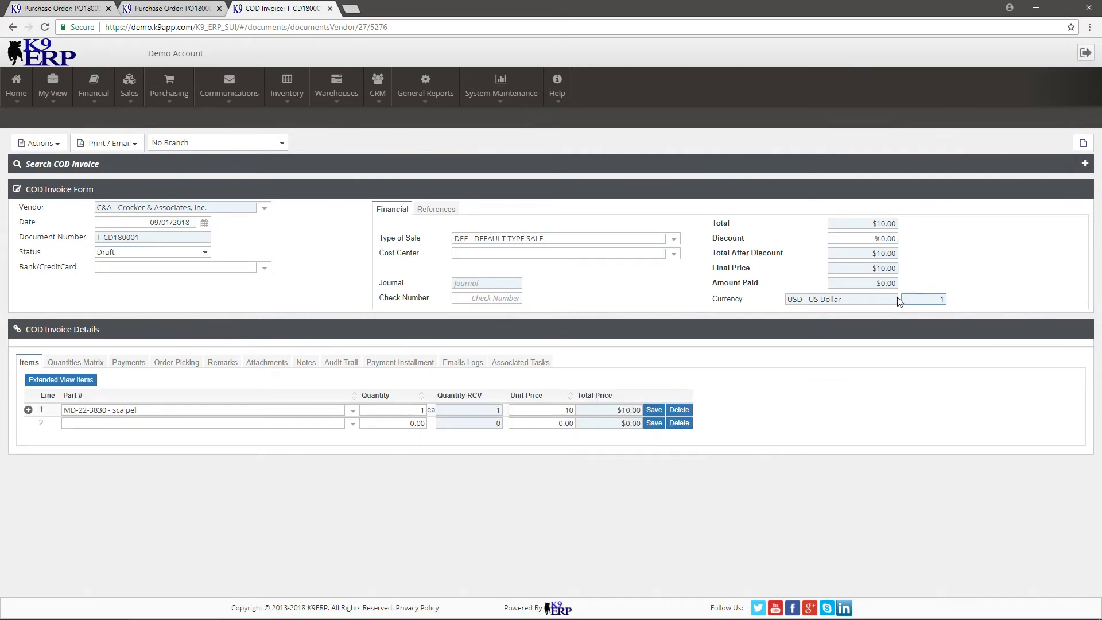
left_click_drag(858, 268, 917, 285)
left_click(126, 367)
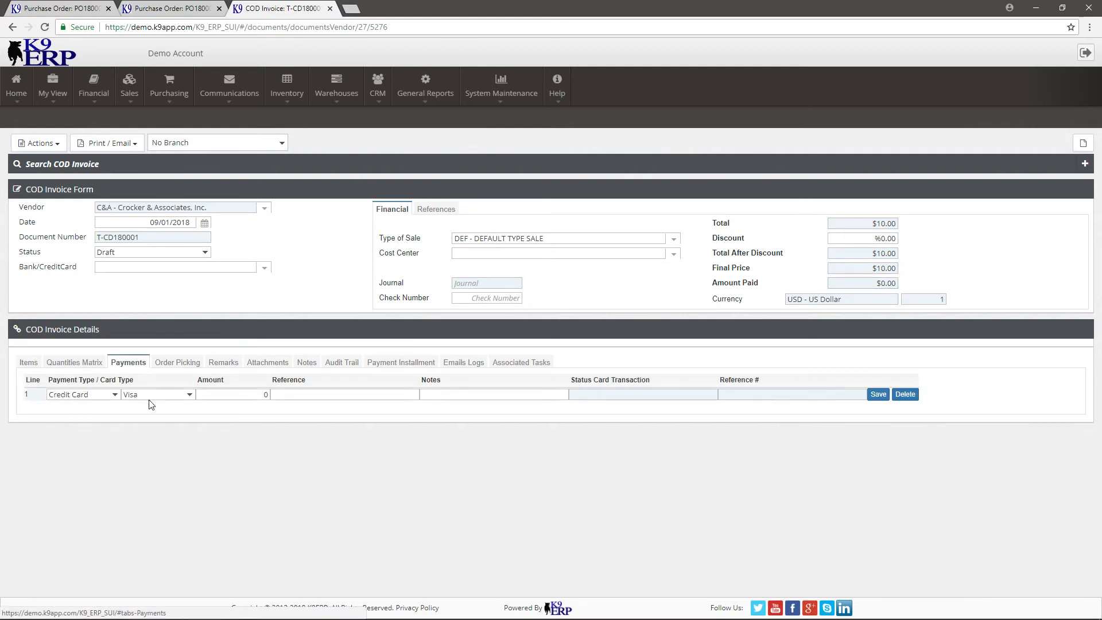
left_click(72, 396)
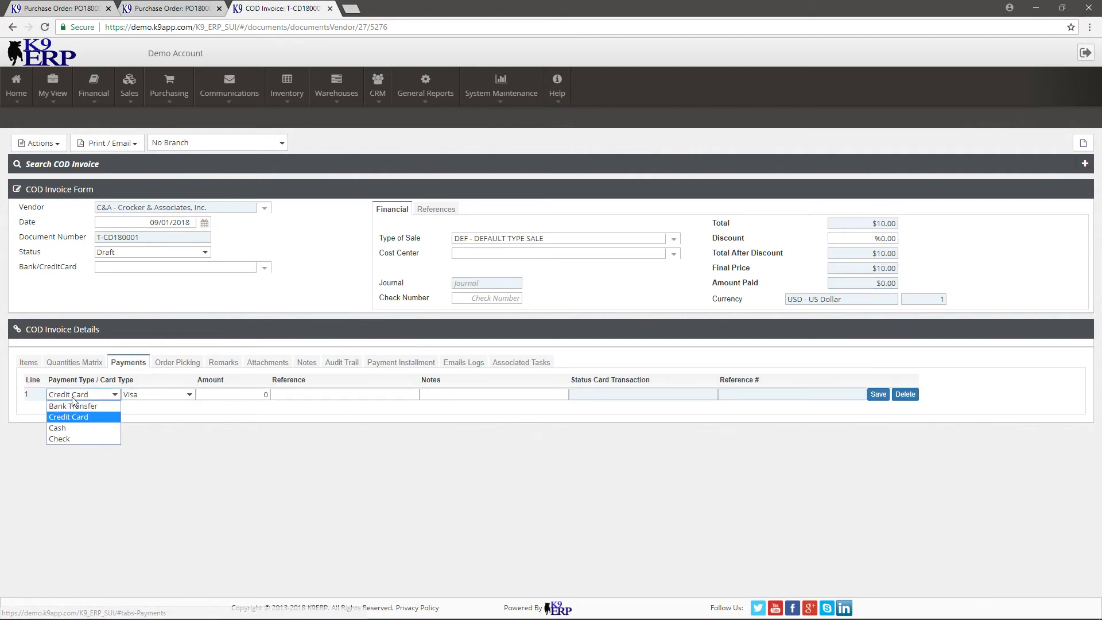
left_click(75, 427)
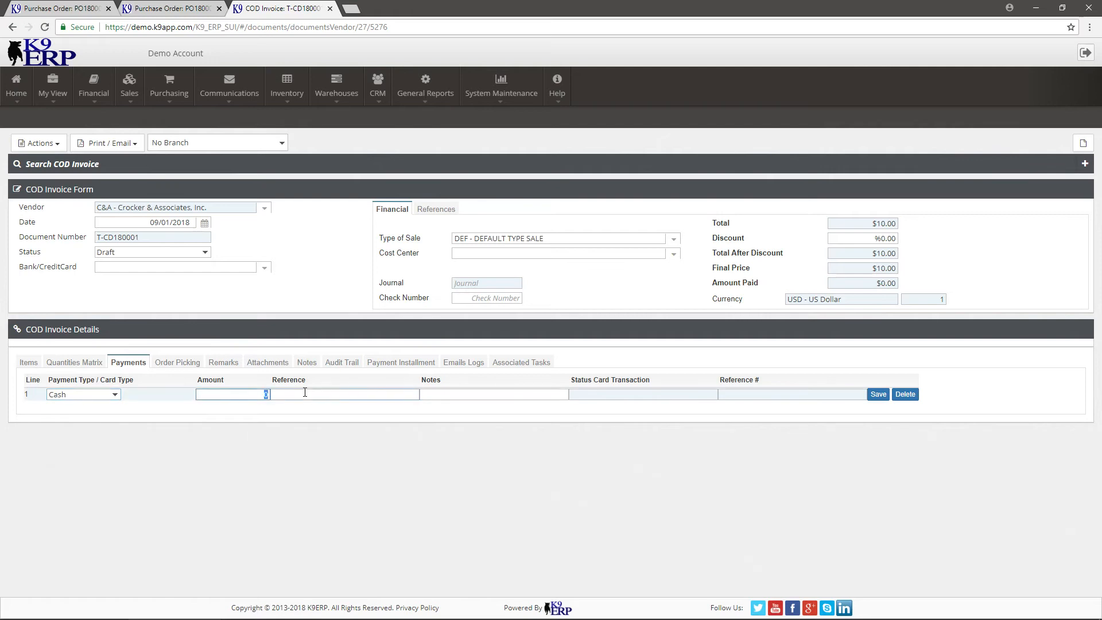
type("10")
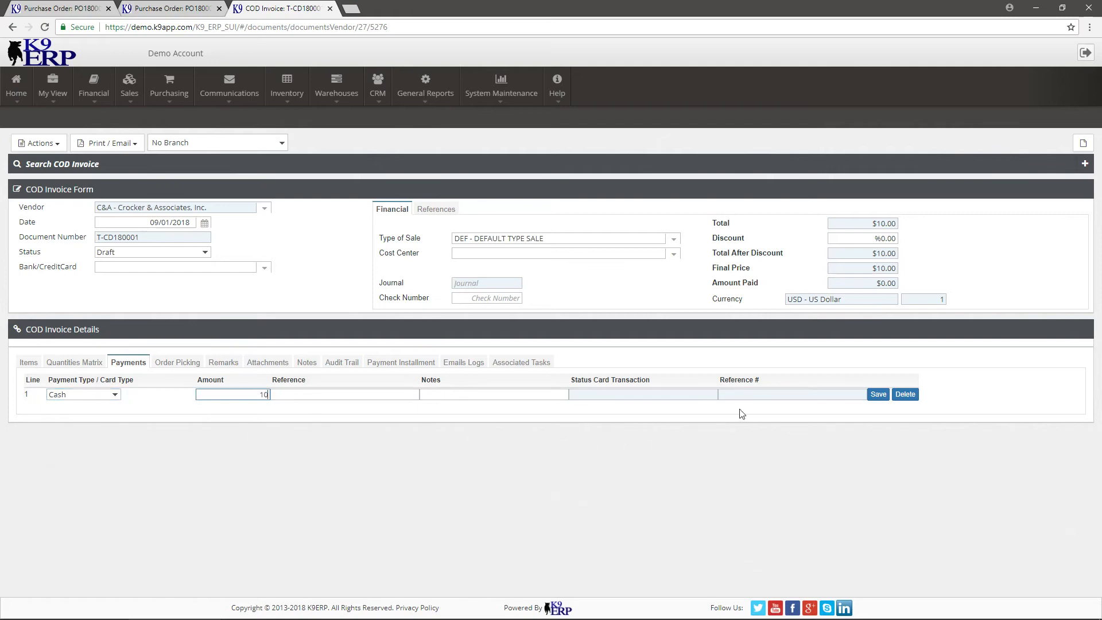
left_click(873, 394)
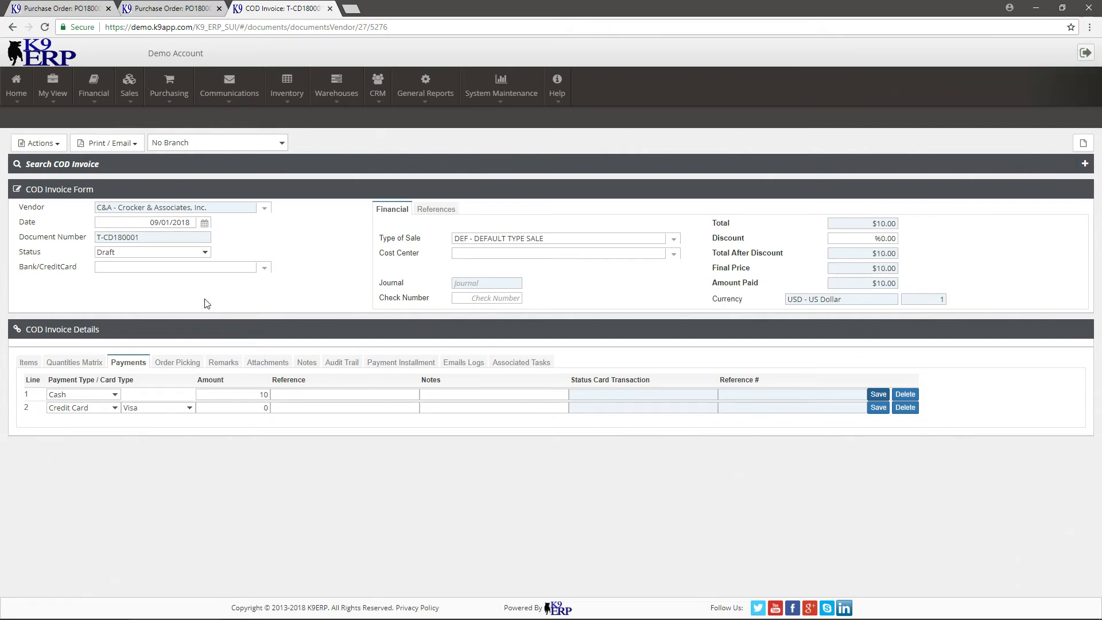
left_click(168, 252)
left_click(144, 284)
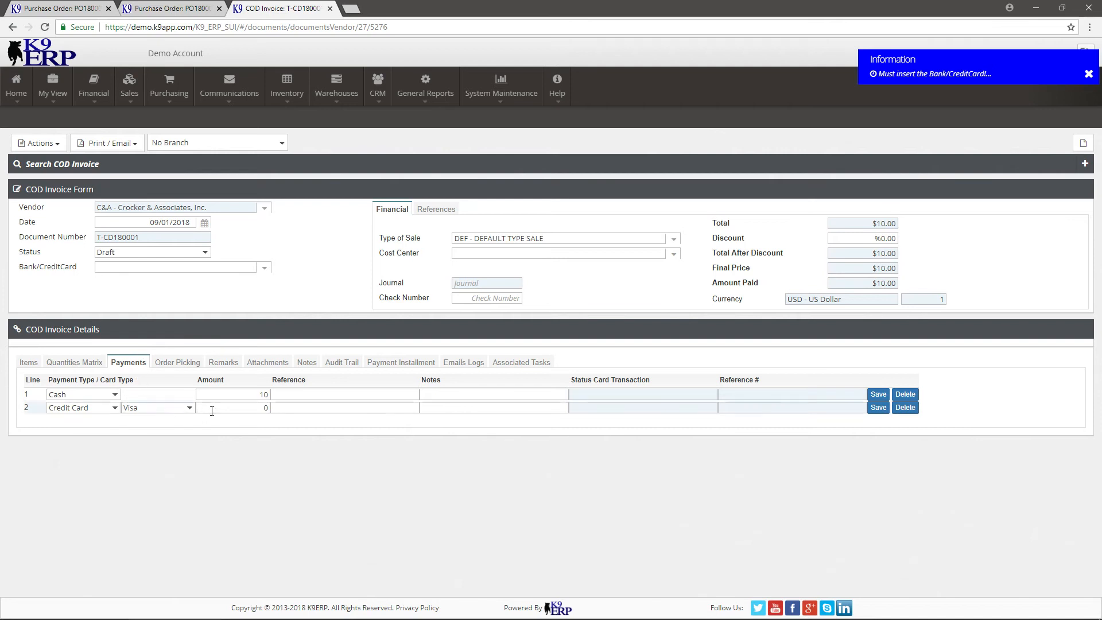
Enter 12 as the cash payment's reference and try again to set the COD invoice to Posted.
left_click(254, 411)
left_click(289, 395)
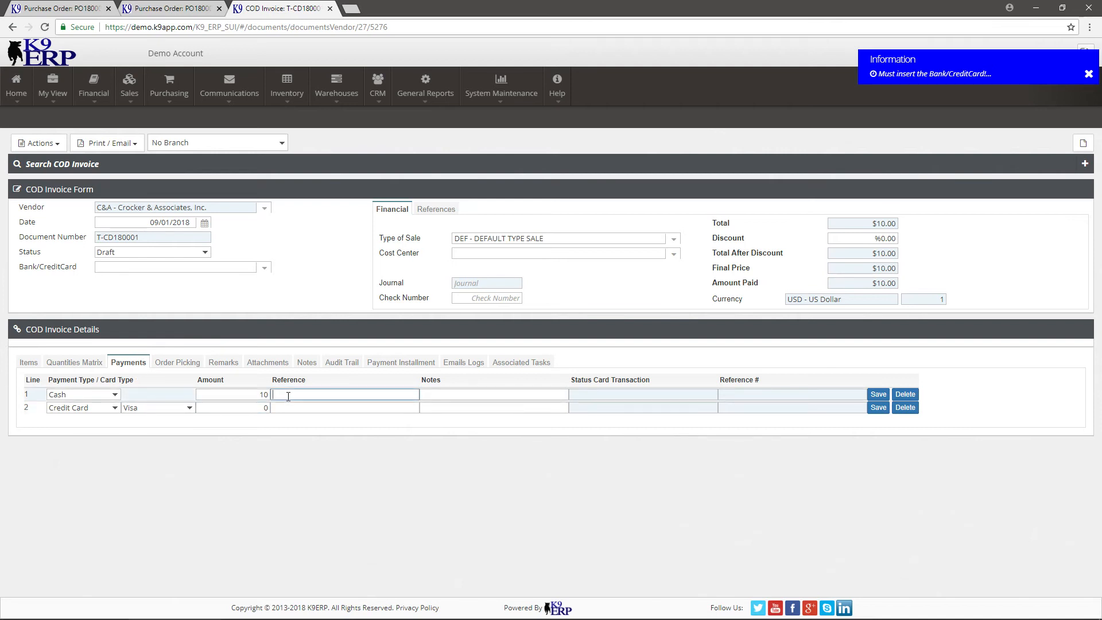
type("12")
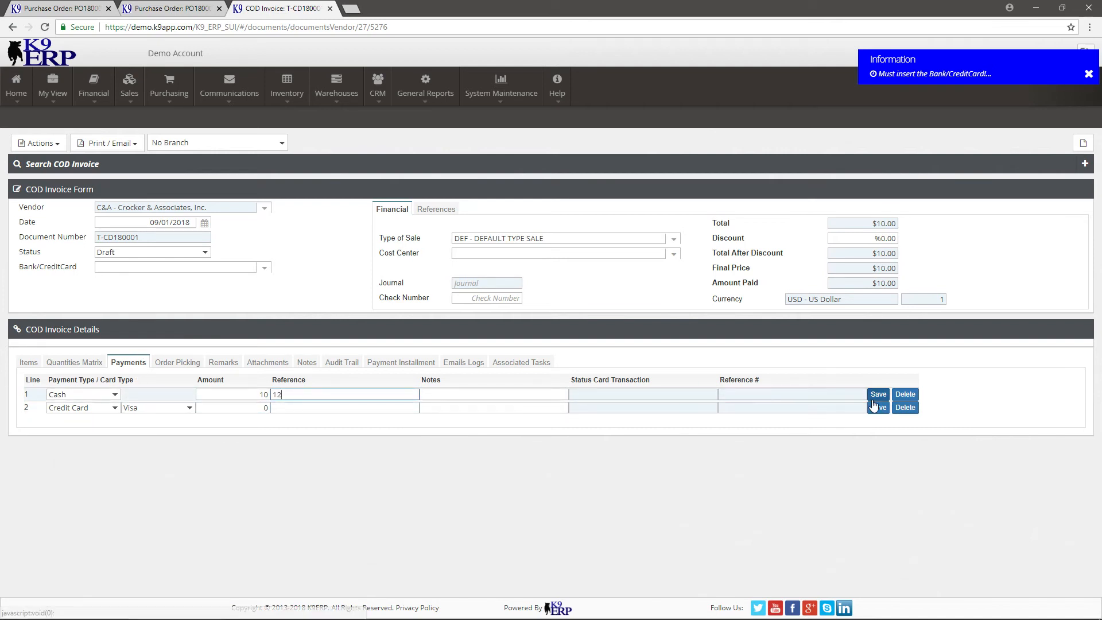
left_click(132, 253)
left_click(110, 285)
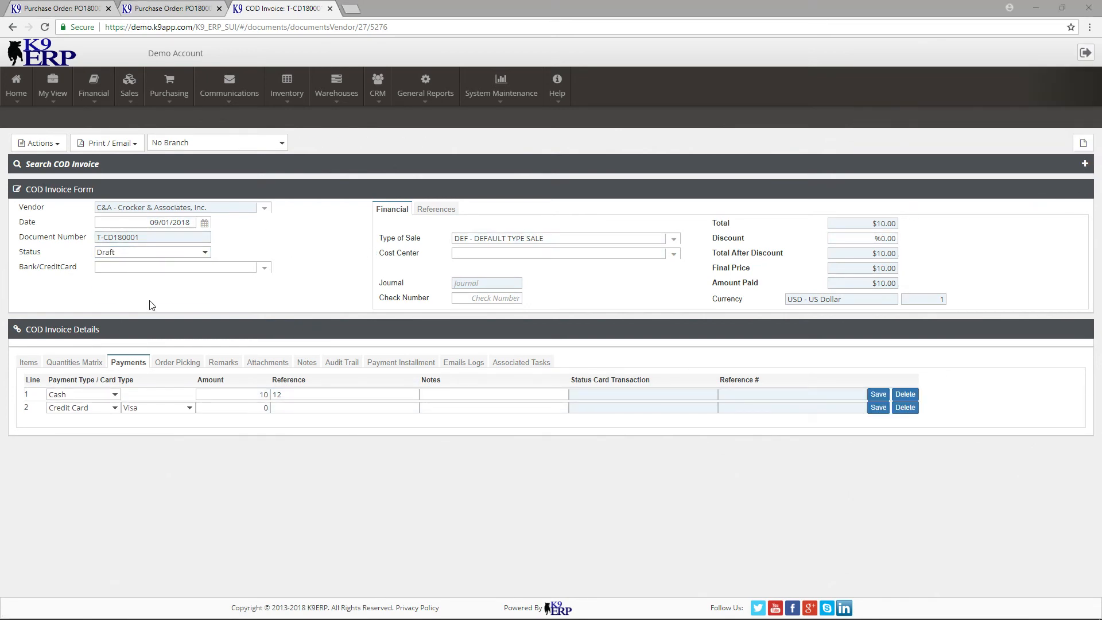
Choose Bank of America Corporation as the COD invoice's bank and set the invoice status to Posted.
left_click_drag(29, 270, 73, 273)
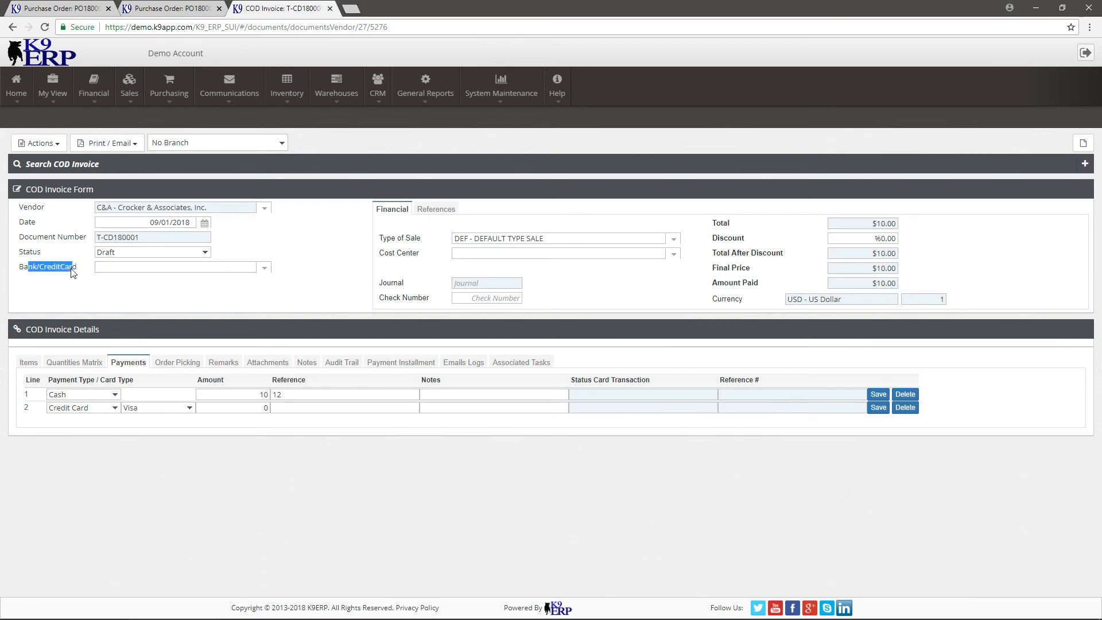
left_click(259, 270)
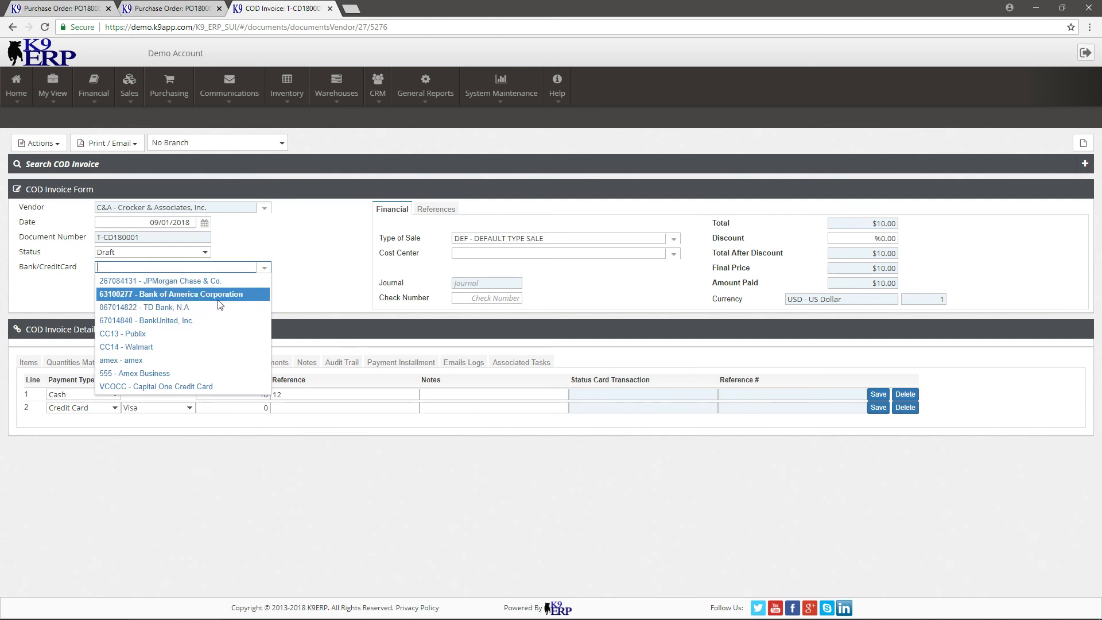
left_click(221, 295)
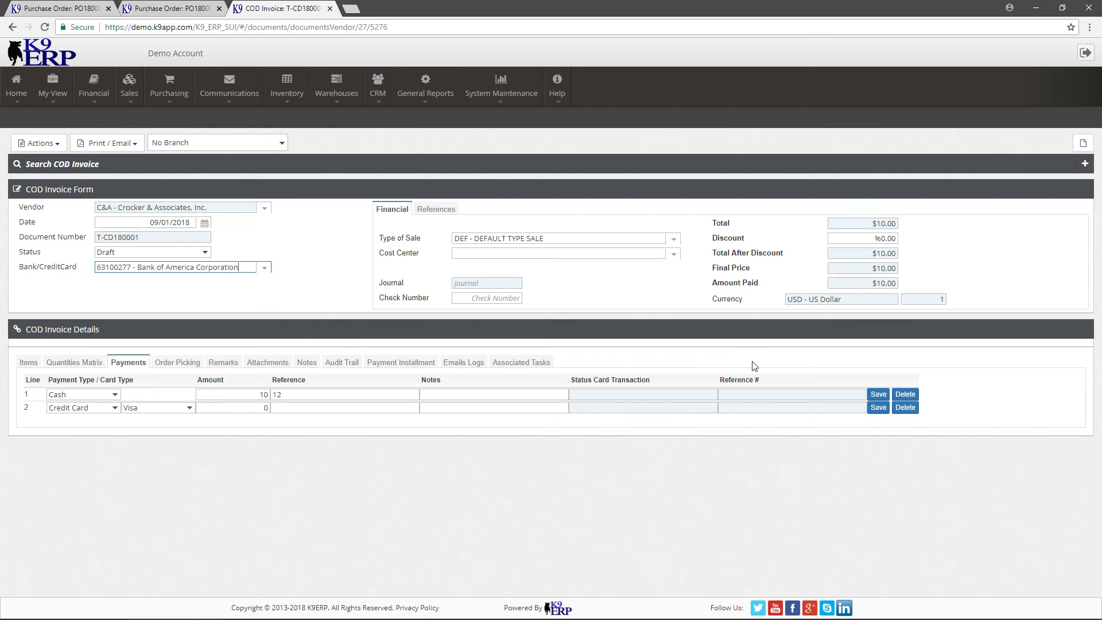
left_click(133, 252)
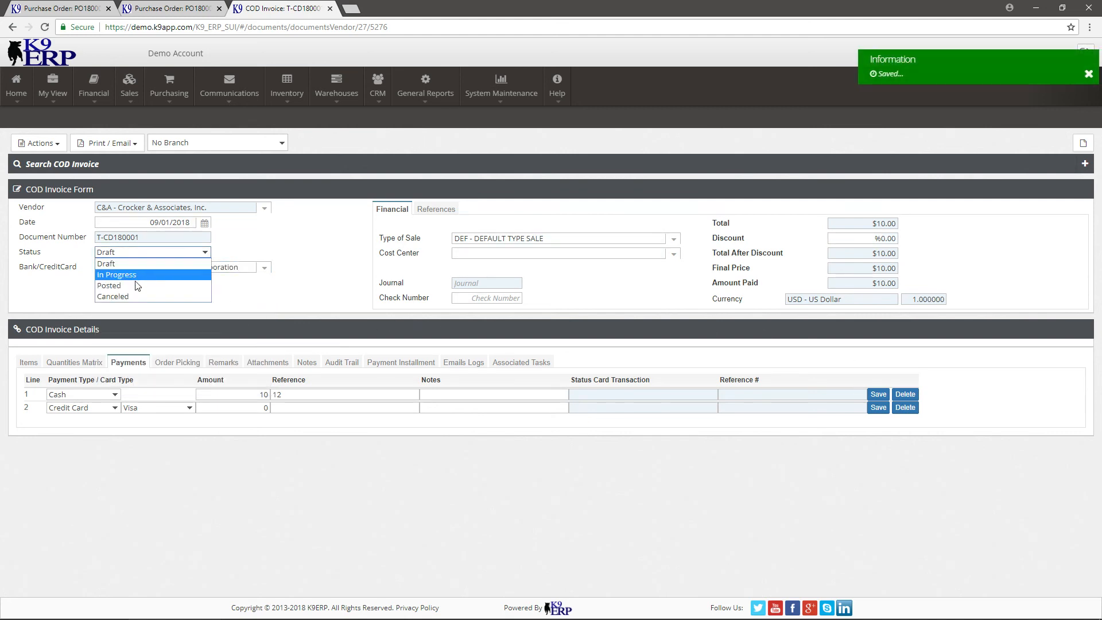
left_click(137, 286)
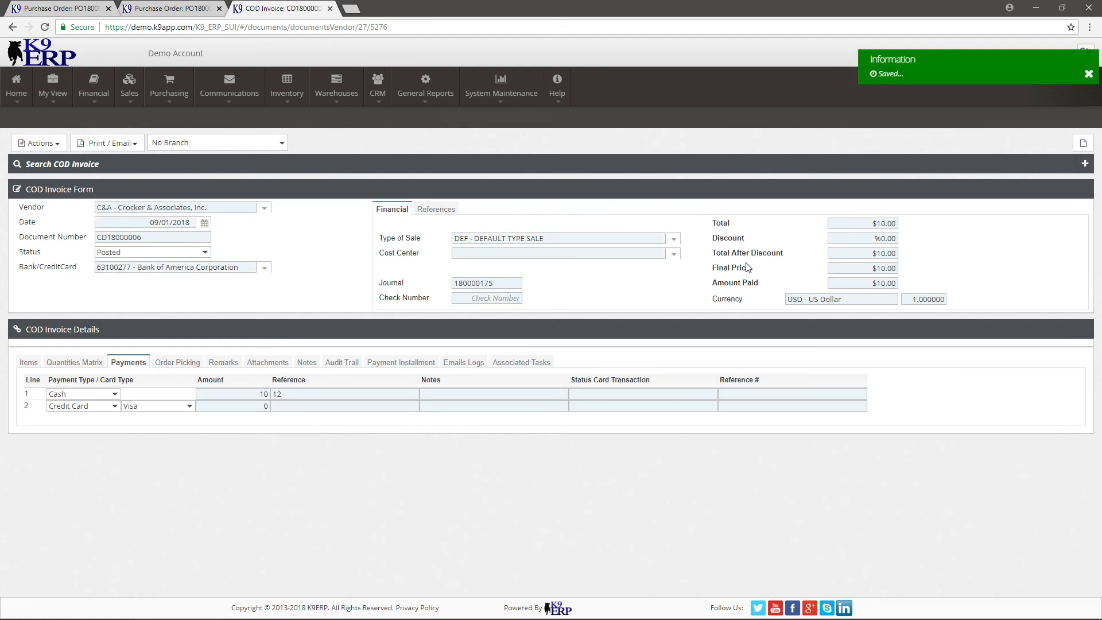
Review the posted COD invoice's references and its journal entry, and close both the journal and the invoice.
left_click(436, 210)
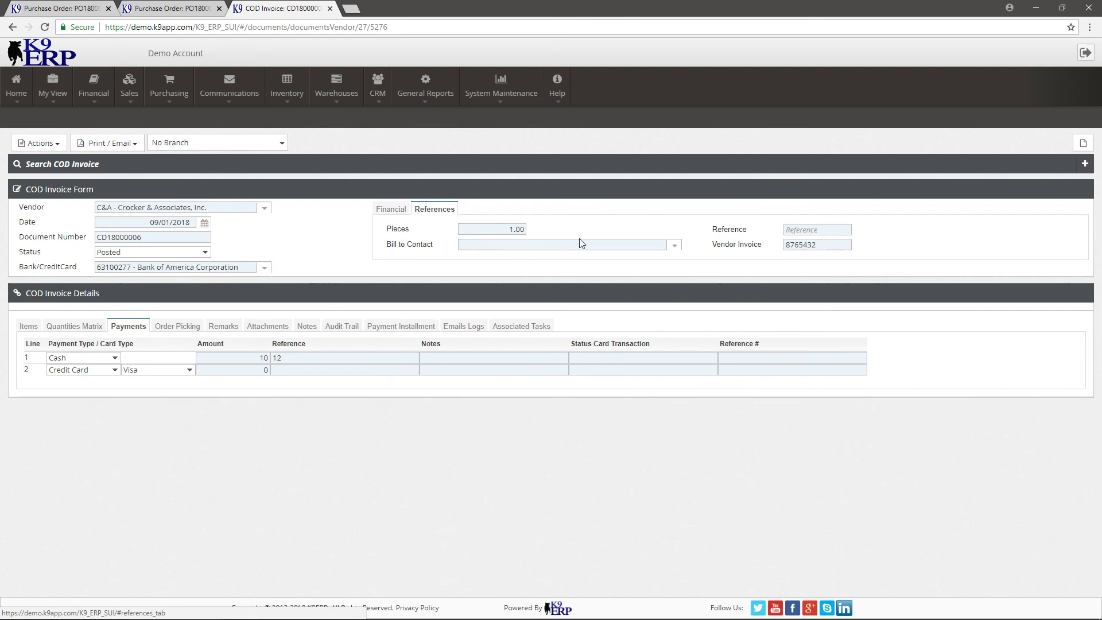
left_click(385, 209)
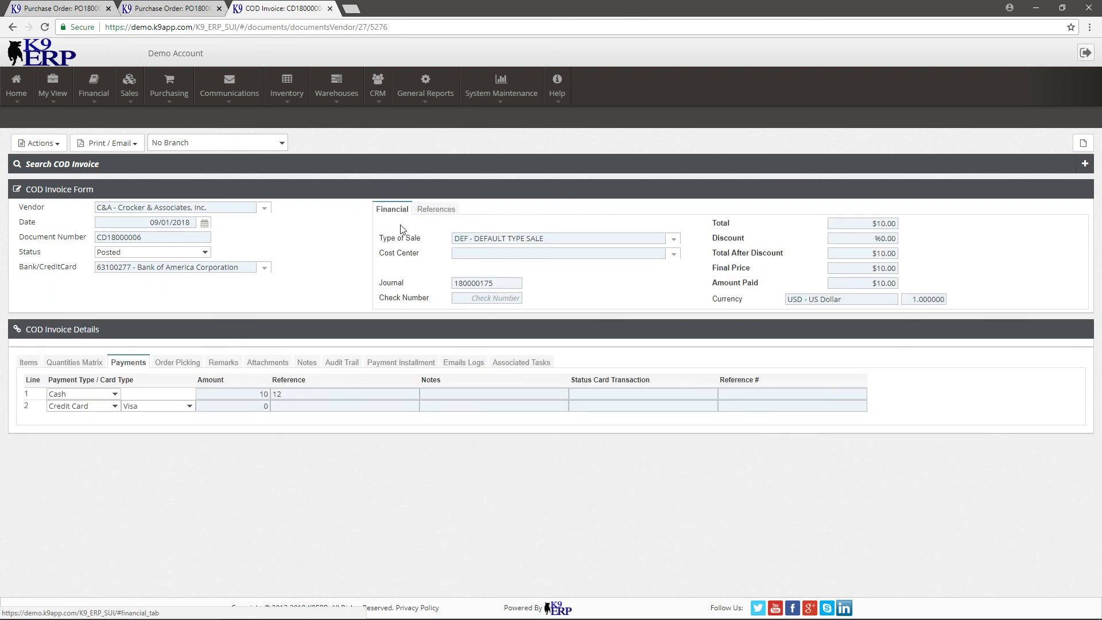
right_click(473, 288)
left_click(485, 288)
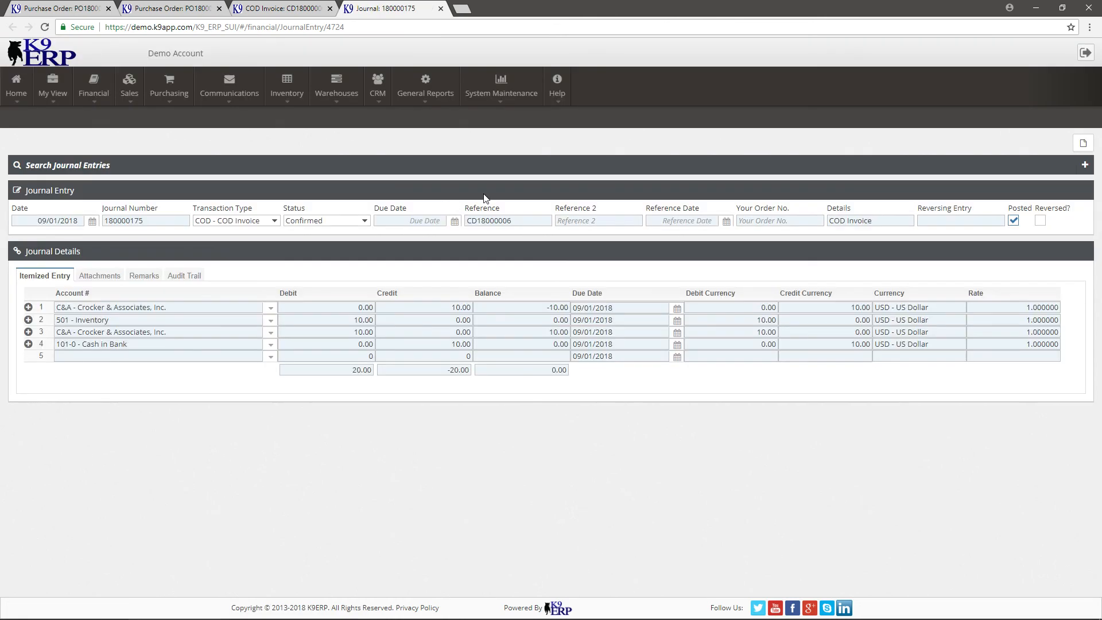
left_click(440, 8)
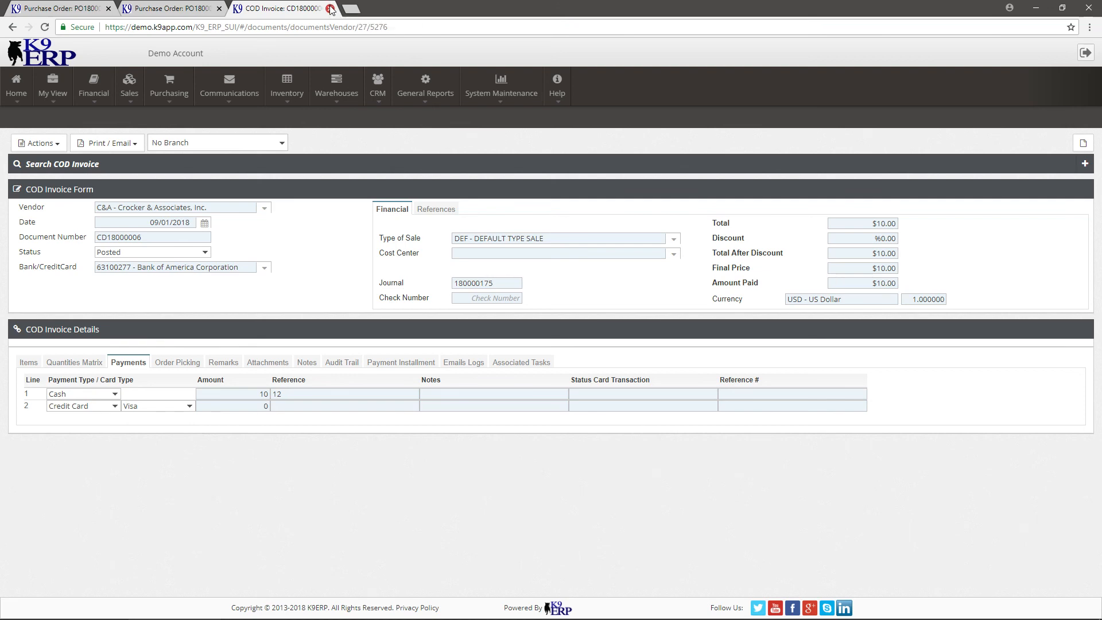
left_click(331, 9)
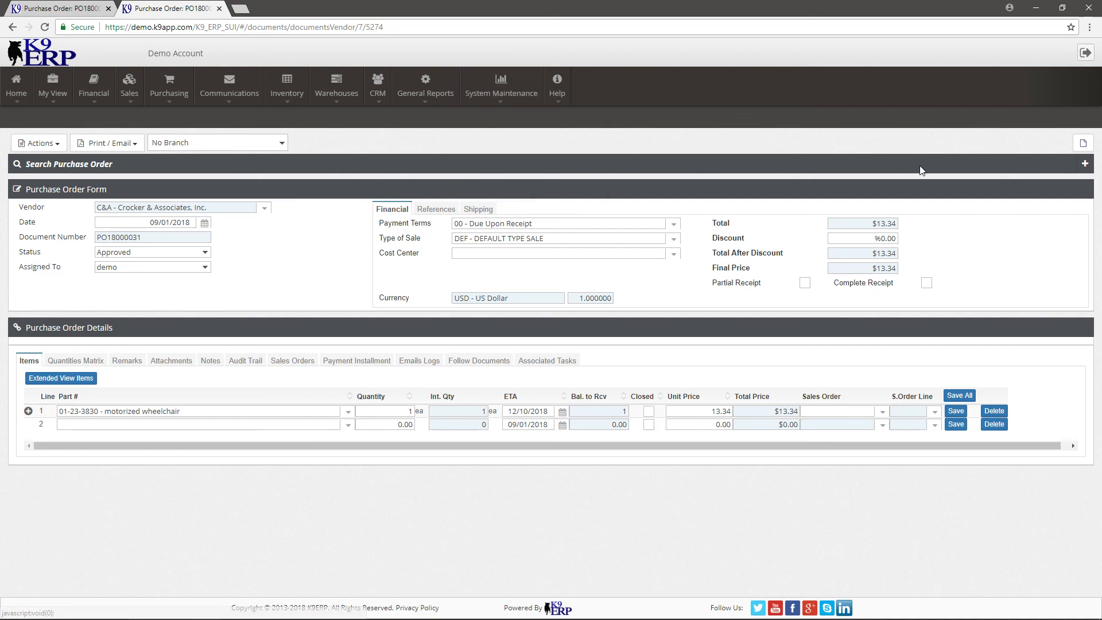